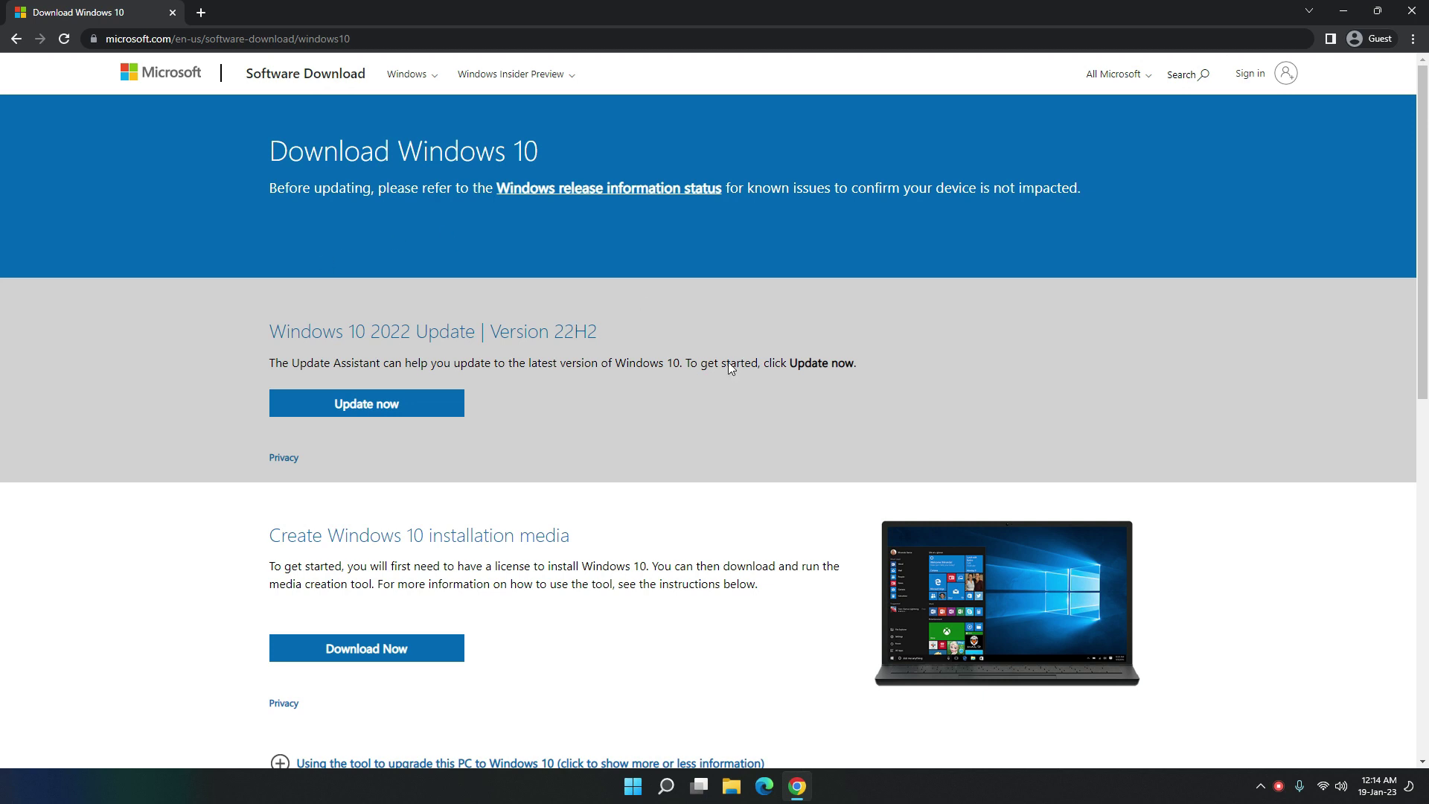
On the Download Windows 10 page, get the Media Creation Tool via Download Now.
left_click_drag(273, 334, 474, 330)
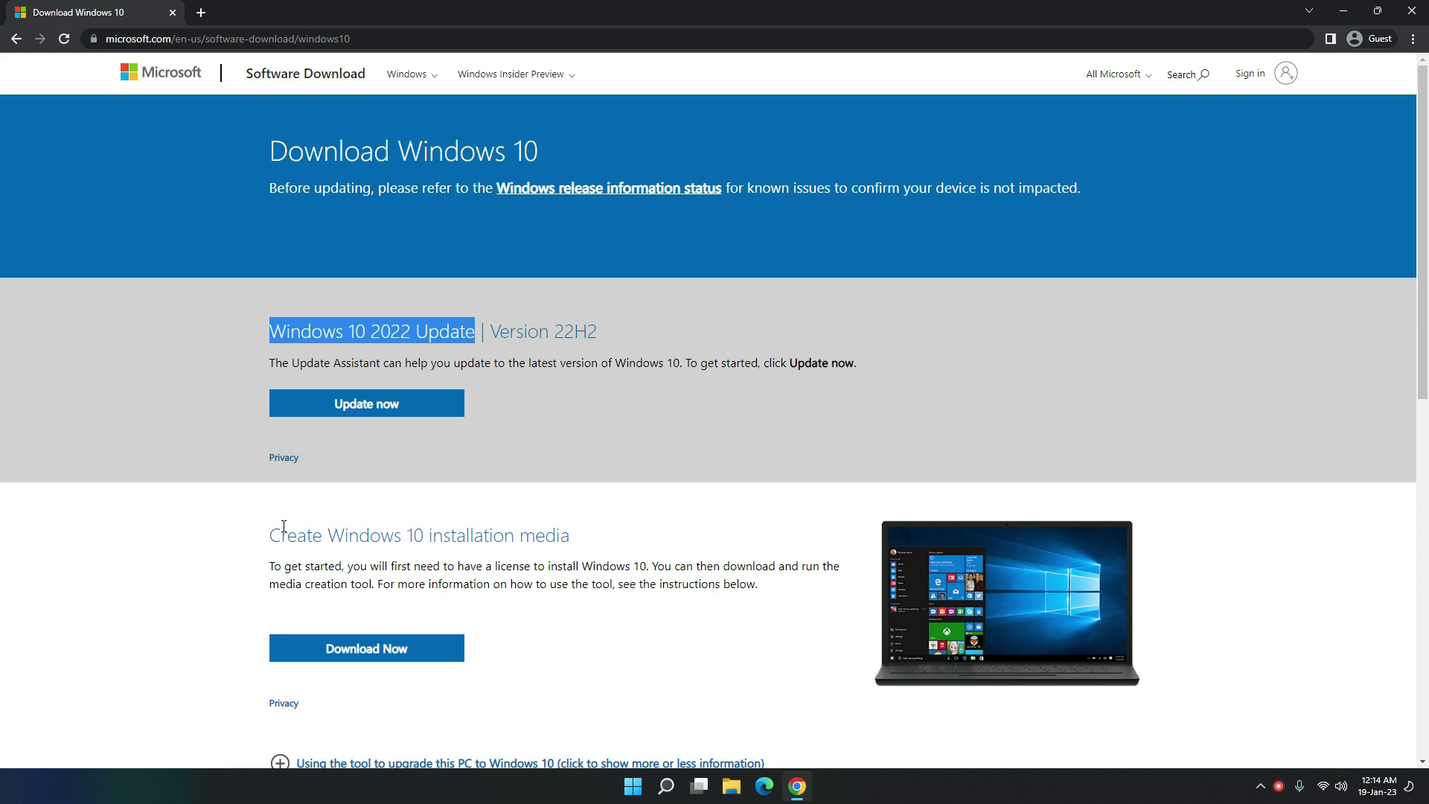
left_click_drag(279, 534, 615, 545)
left_click(614, 541)
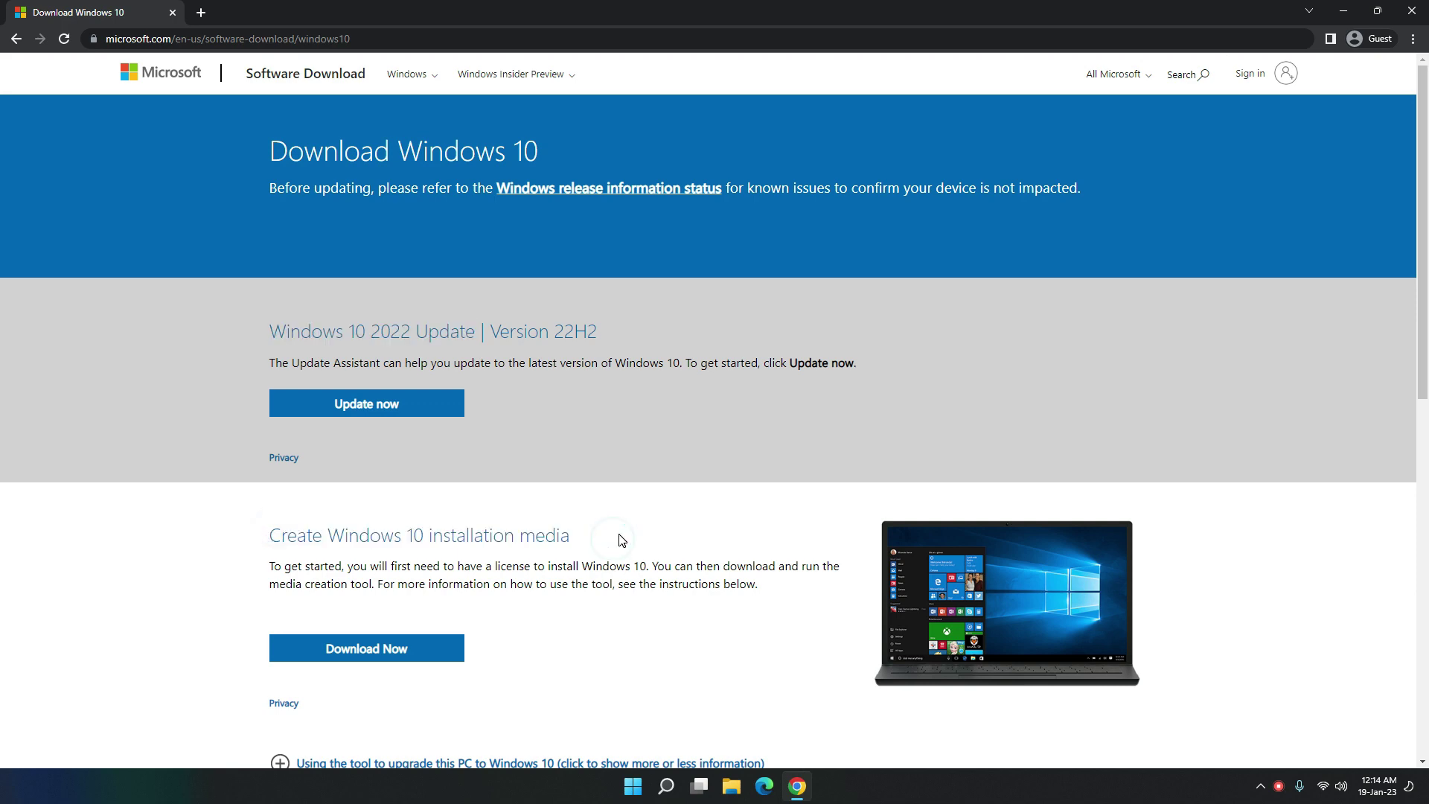
scroll(567, 463, "down", 8)
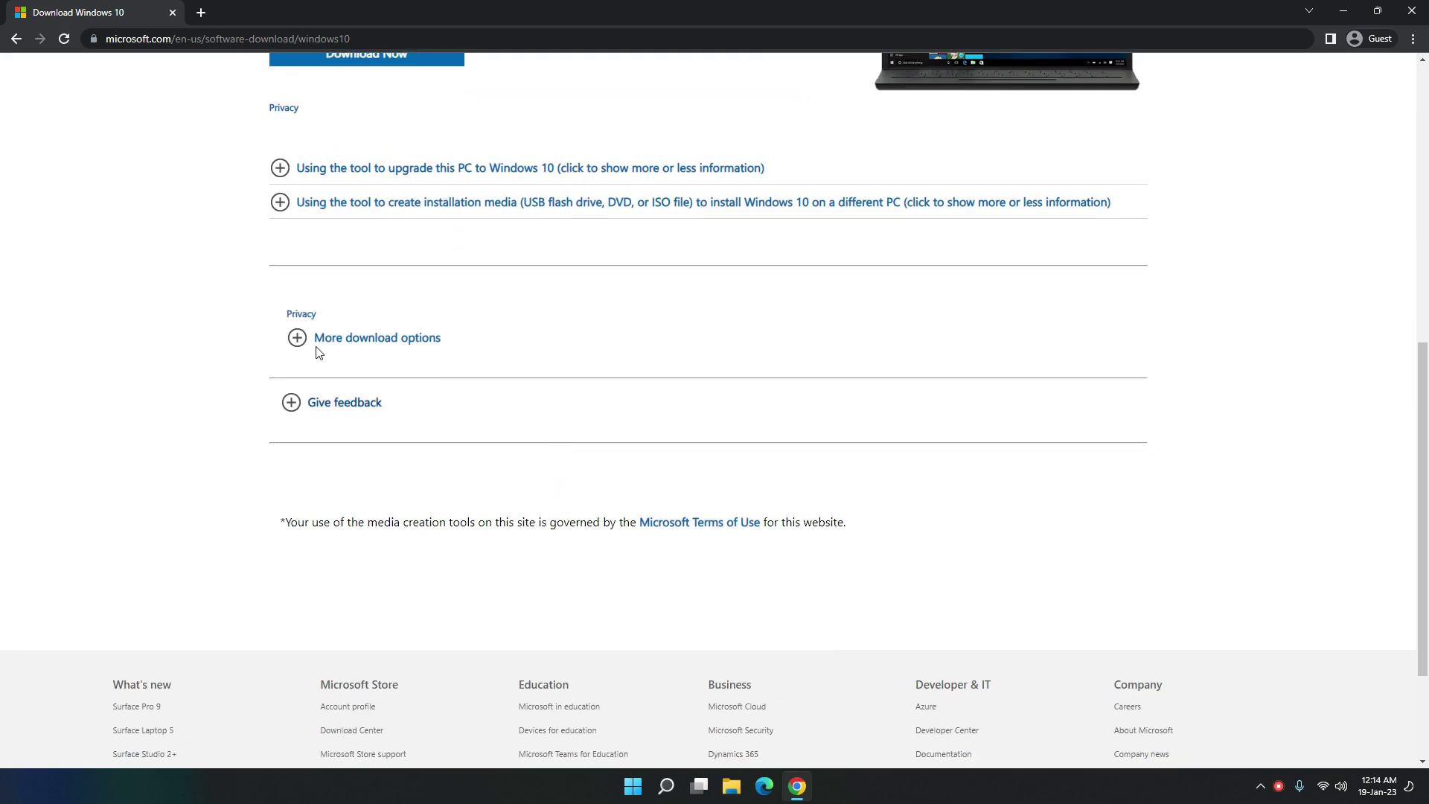
left_click(316, 327)
left_click(306, 337)
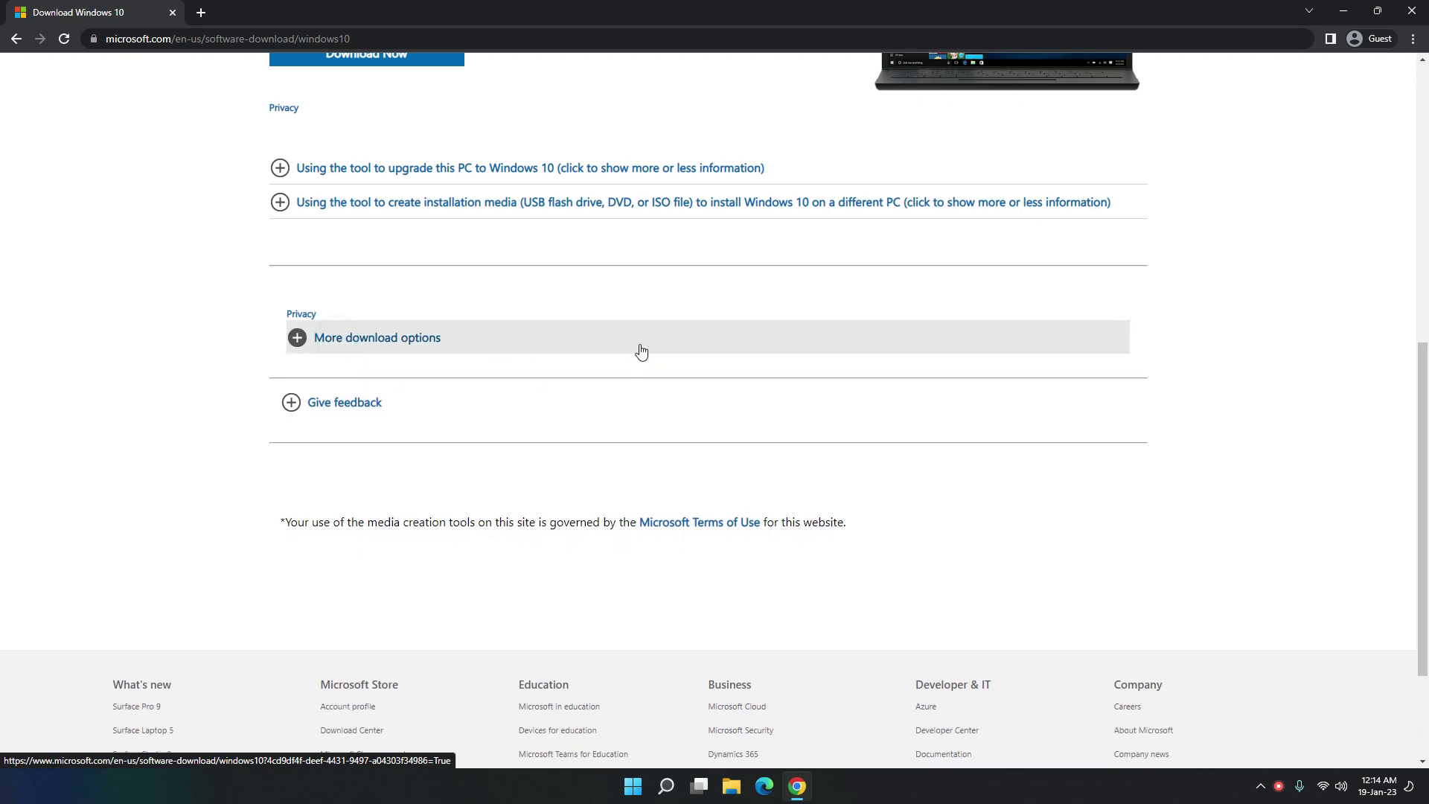
scroll(766, 388, "up", 6)
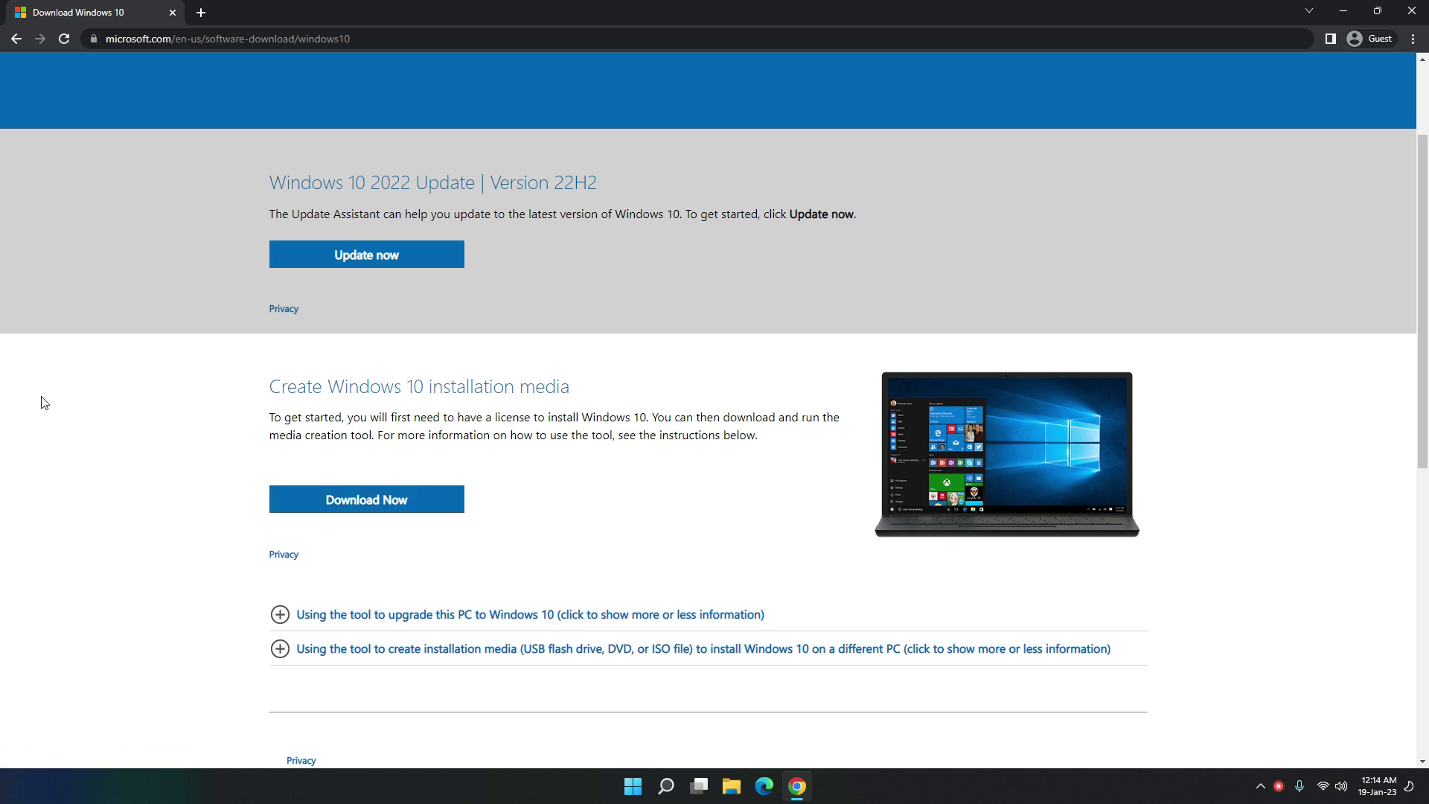
left_click(374, 509)
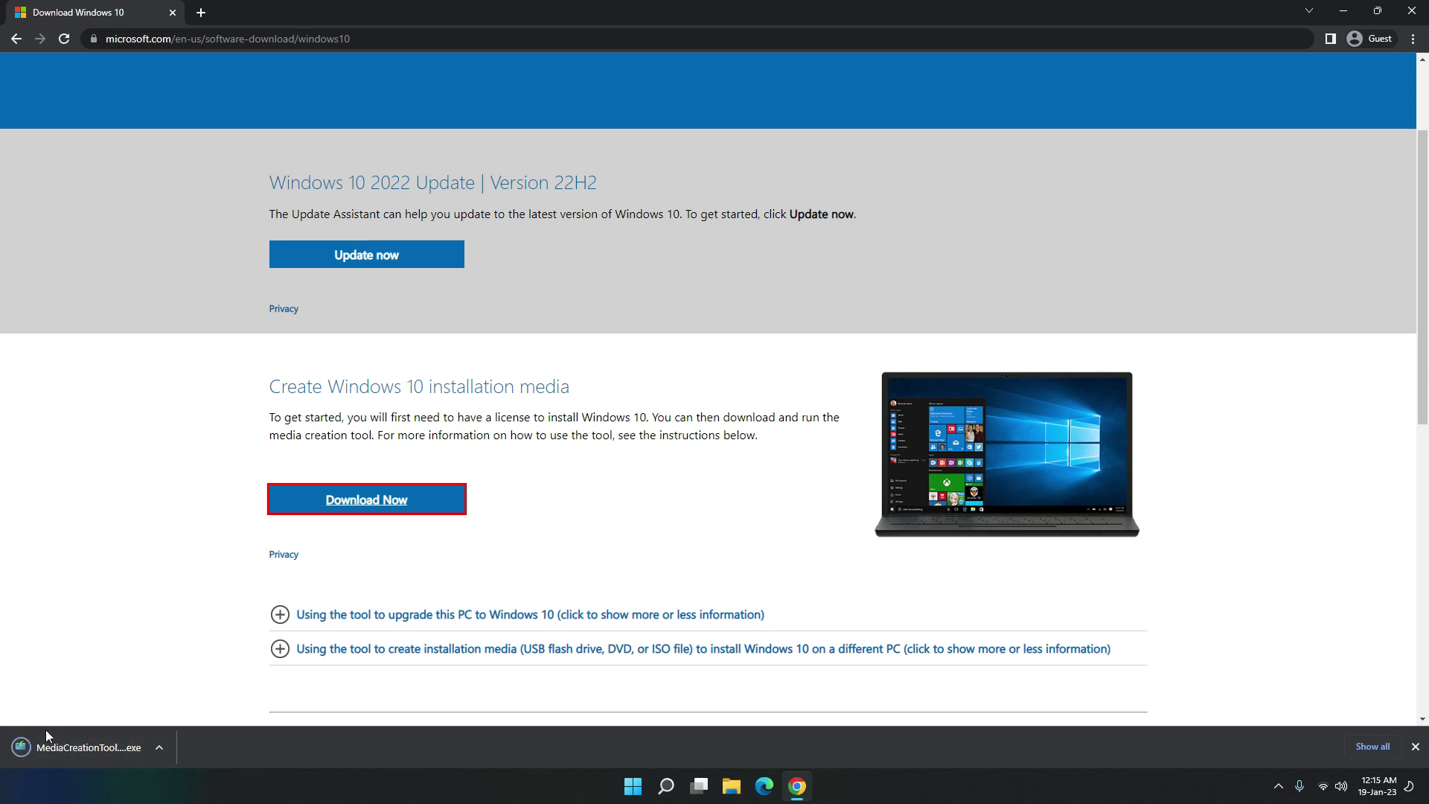
Launch the downloaded MediaCreationTool and accept the license terms.
left_click(67, 746)
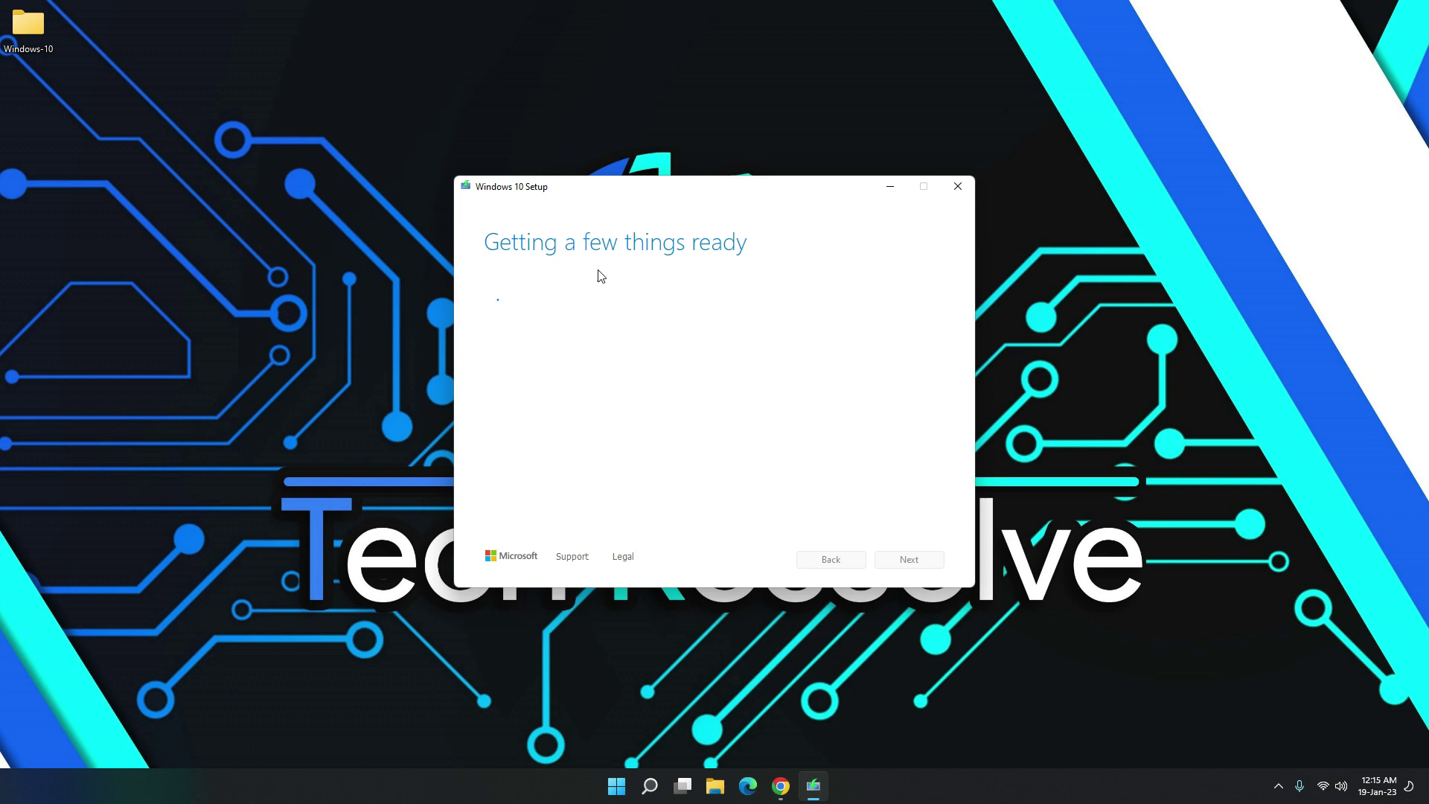
scroll(836, 513, "down", 10)
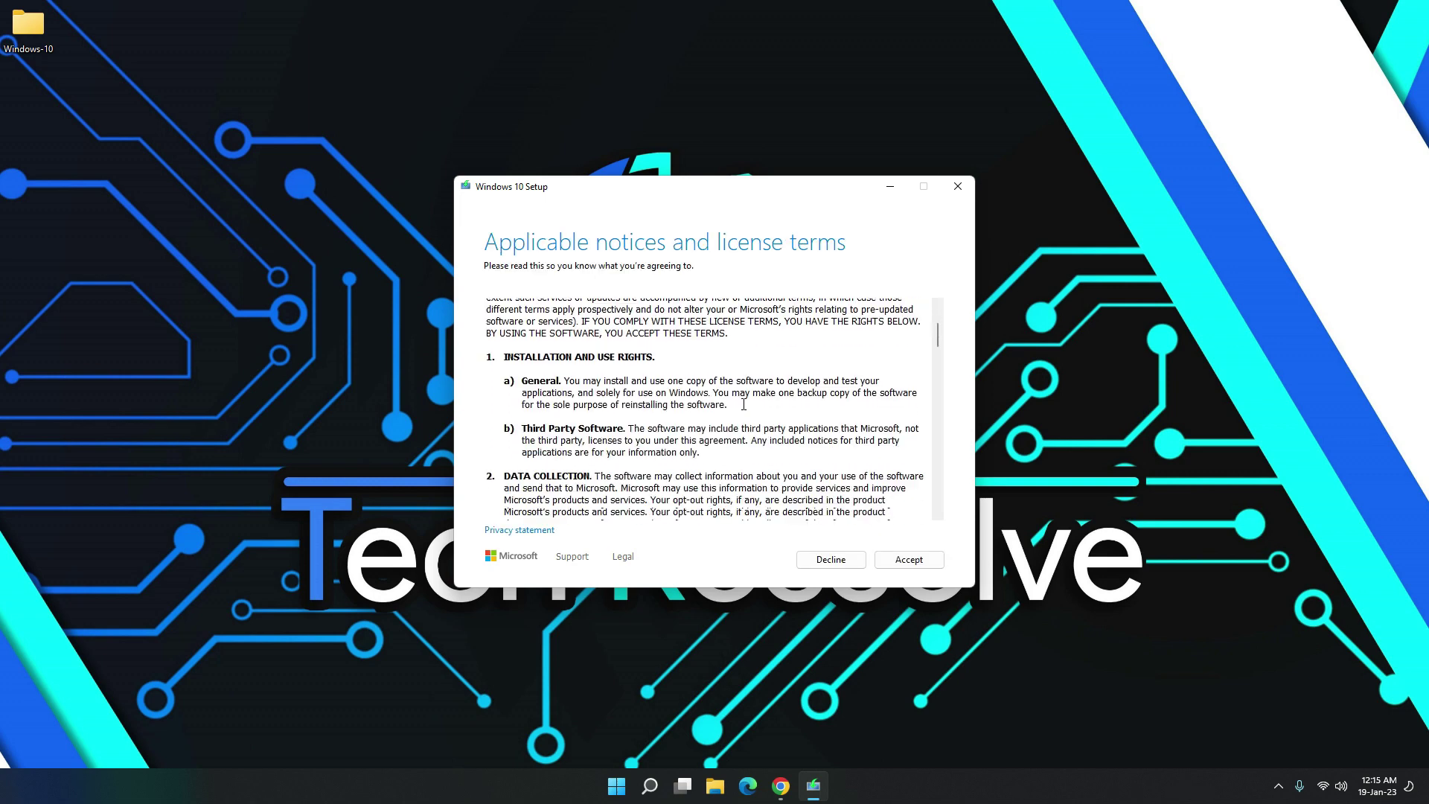
left_click(909, 560)
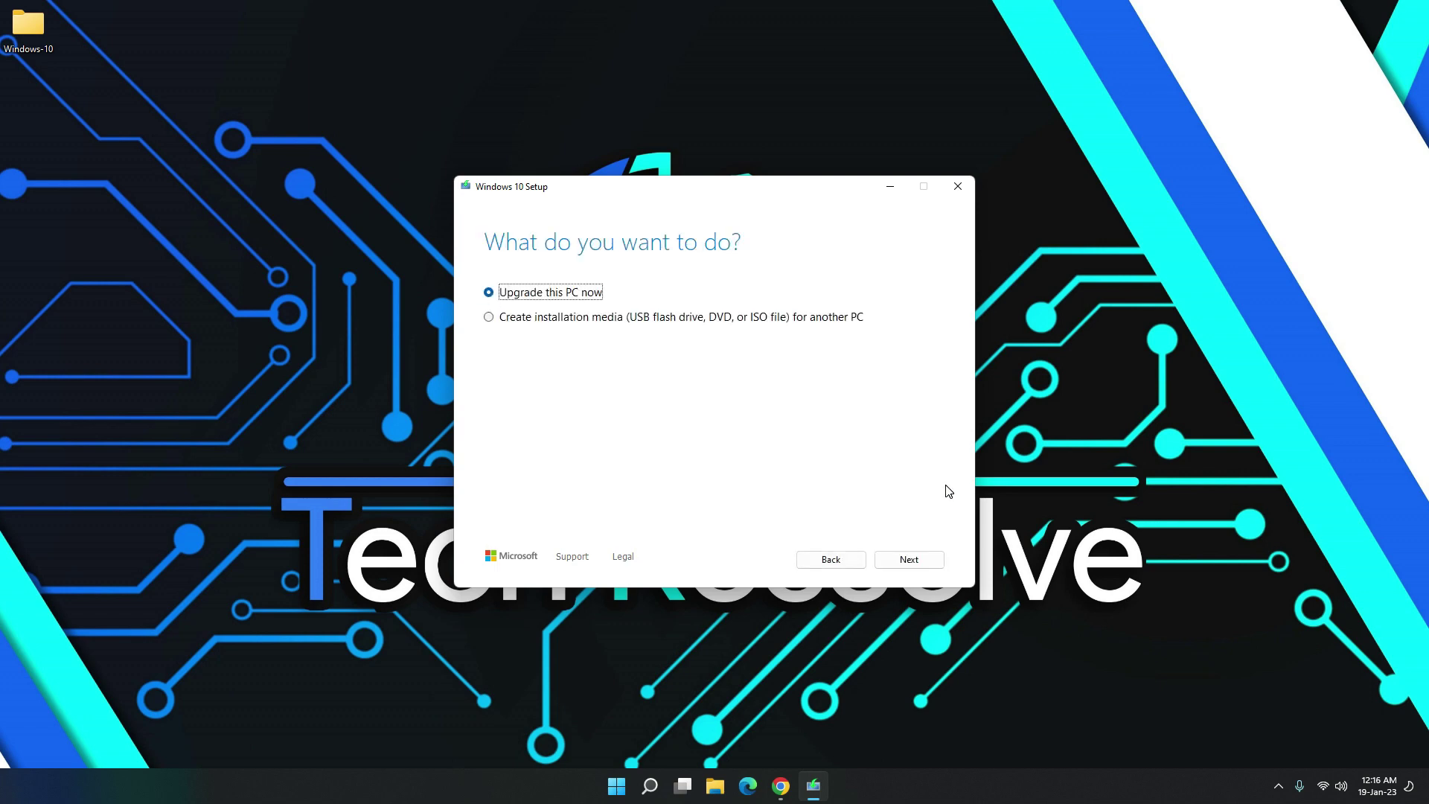
Choose to create installation media for another PC and try Both as the architecture.
left_click(521, 320)
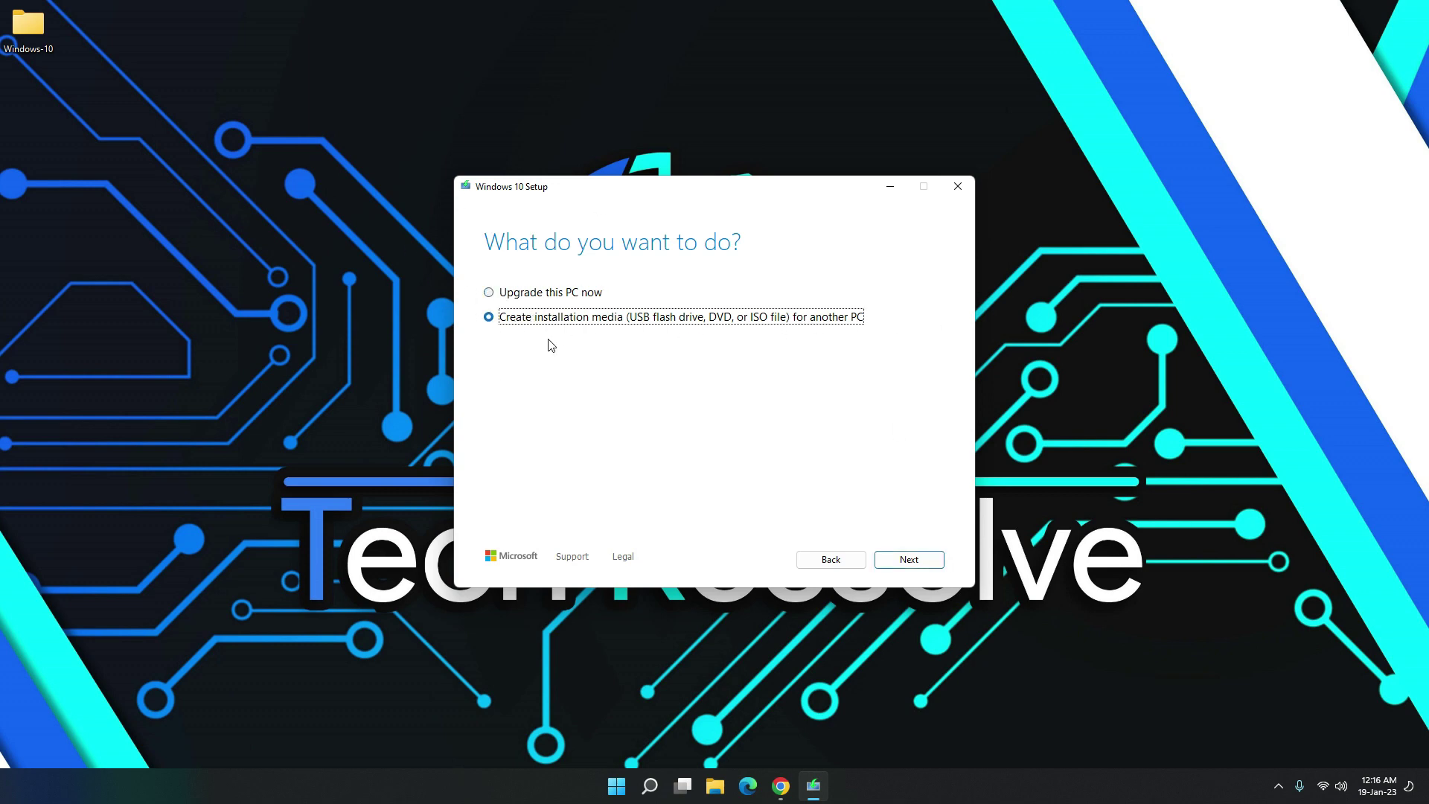
left_click(905, 564)
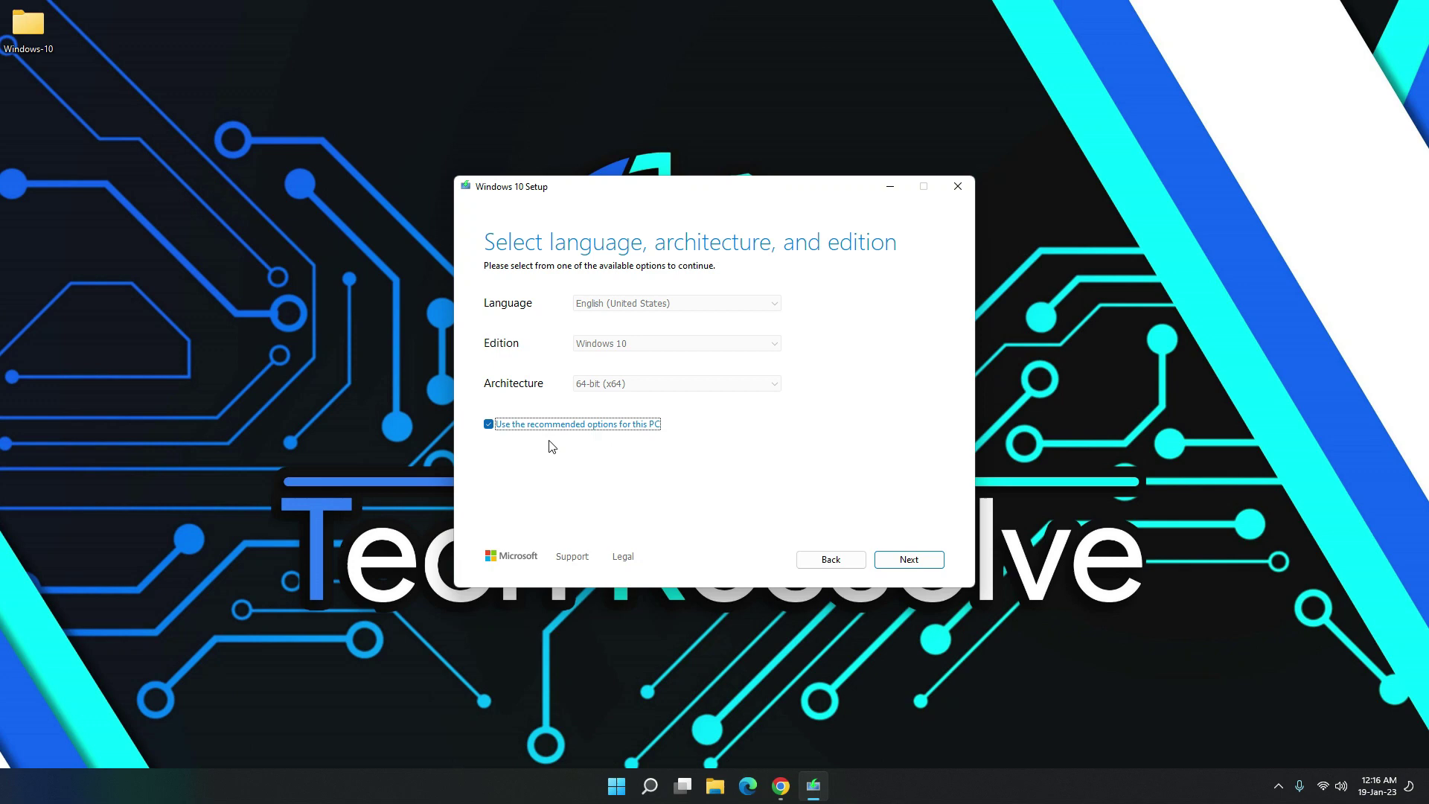
left_click(491, 424)
left_click(668, 384)
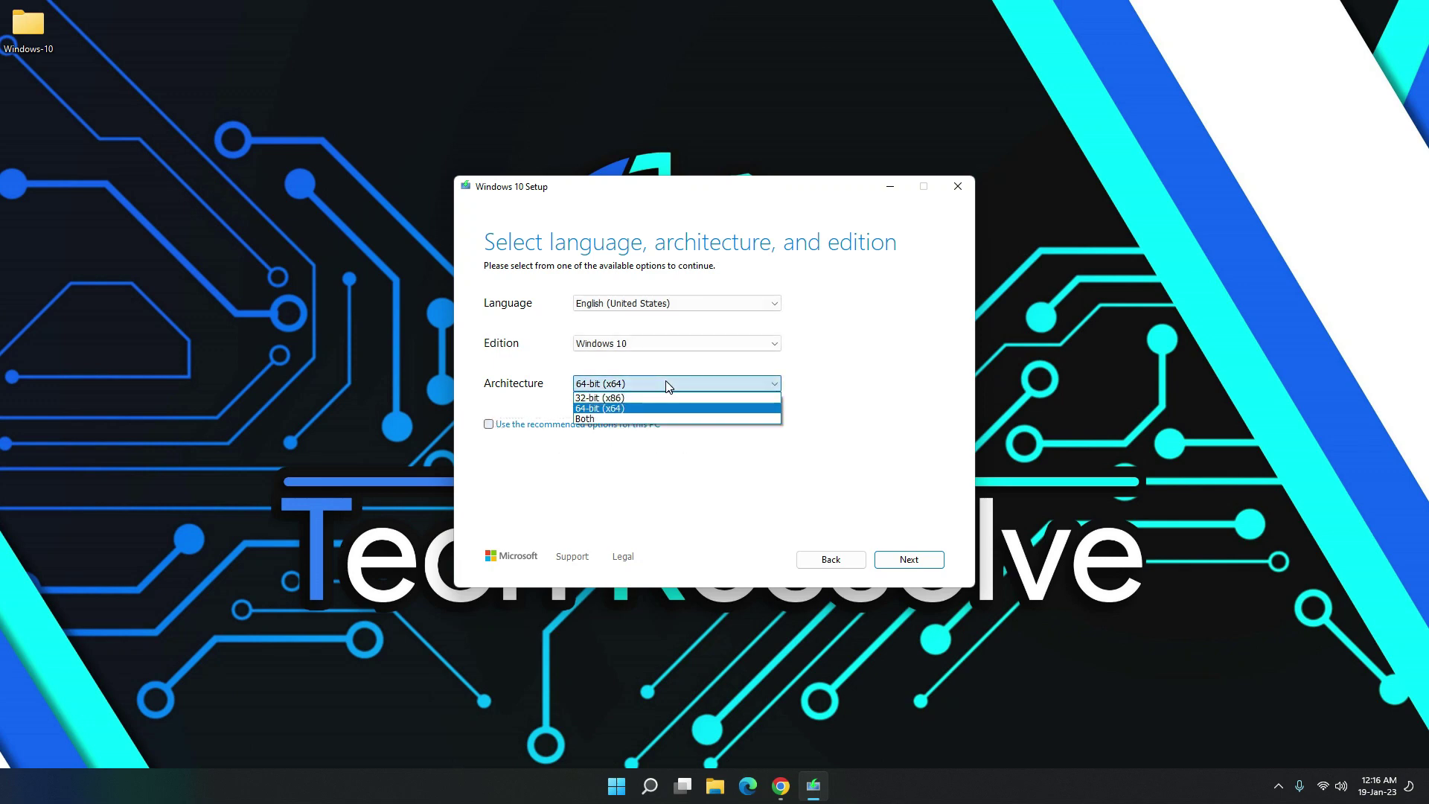
left_click(629, 419)
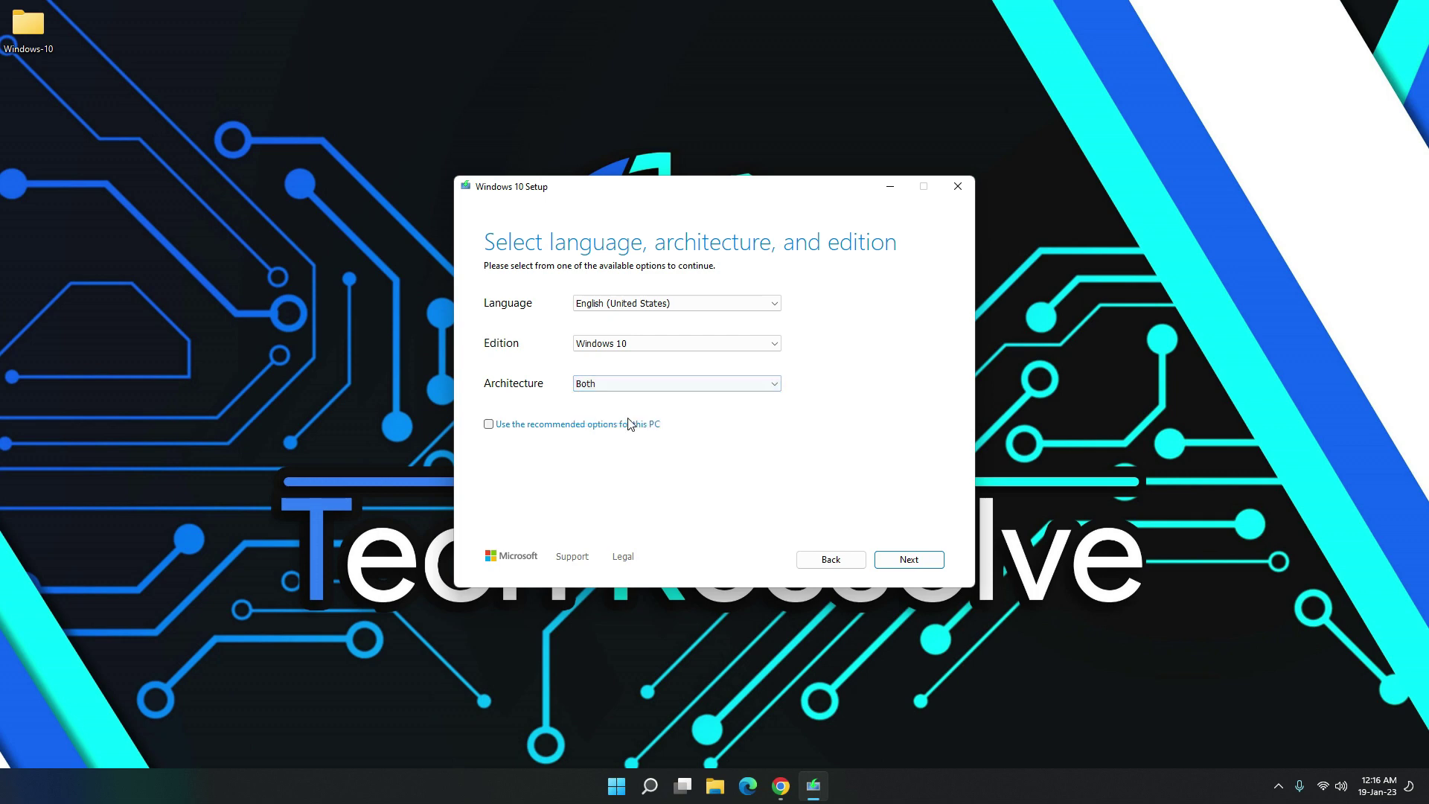
Restore 64-bit (x64), leave the edition unchanged, and re-enable the recommended options.
left_click(705, 385)
left_click(679, 395)
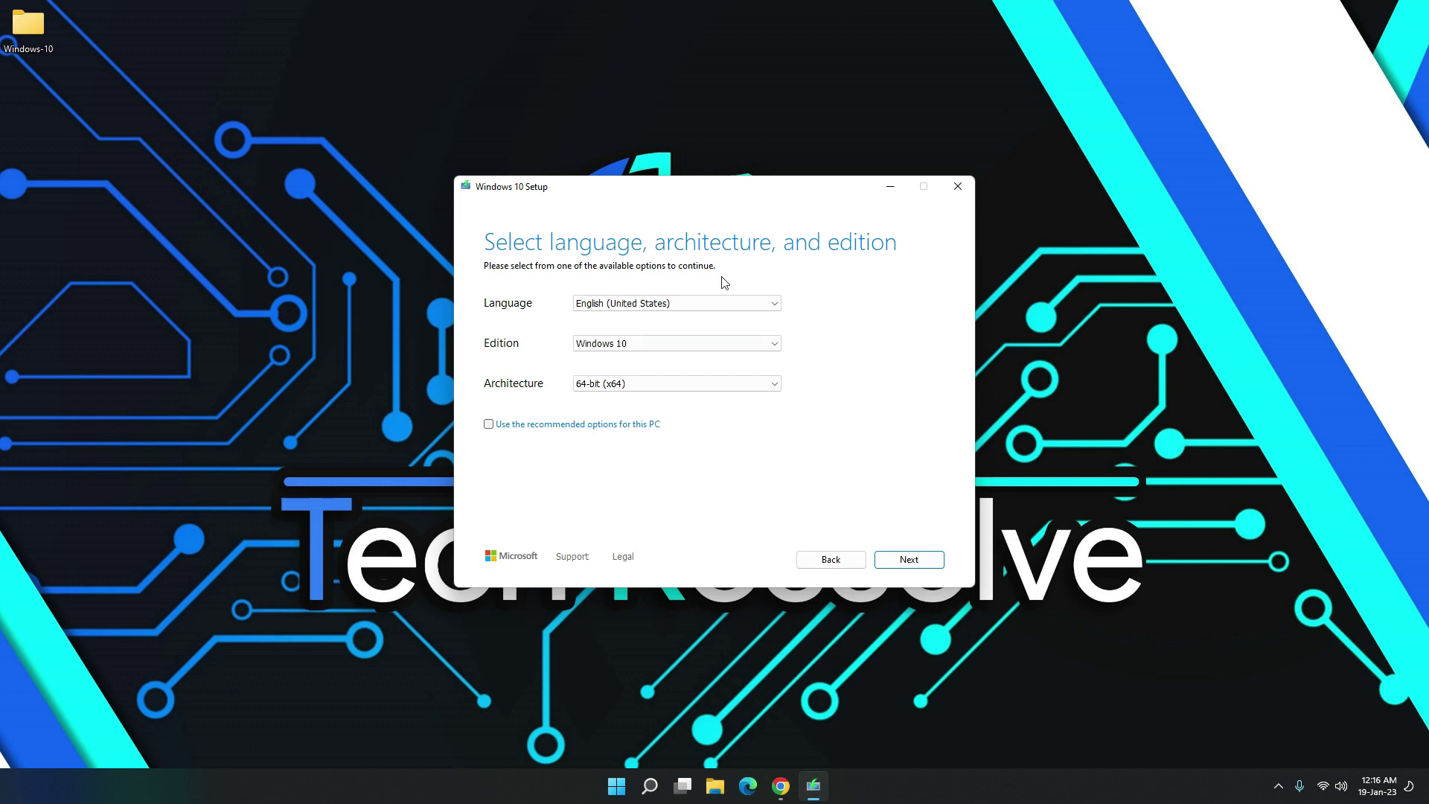
left_click(603, 344)
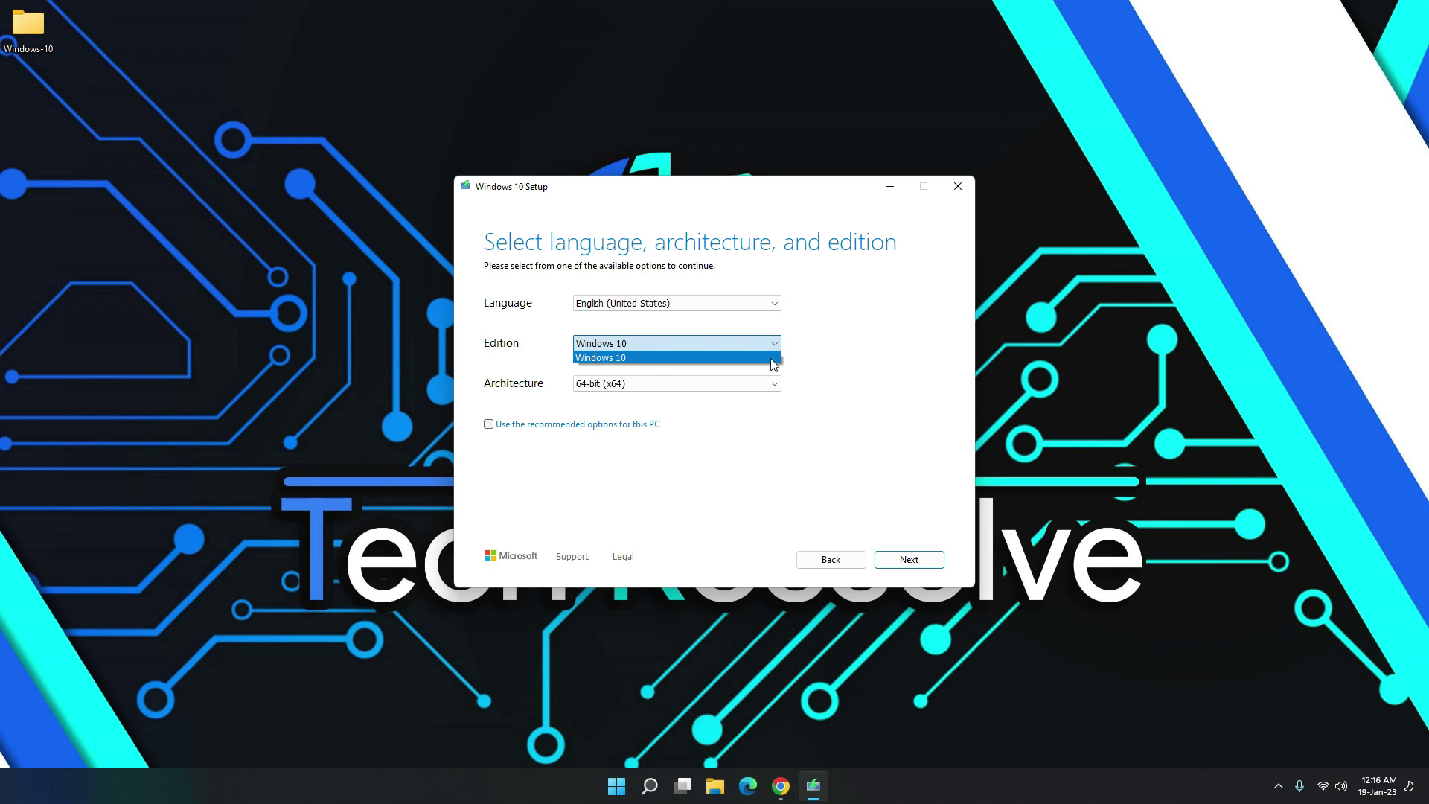
left_click(851, 366)
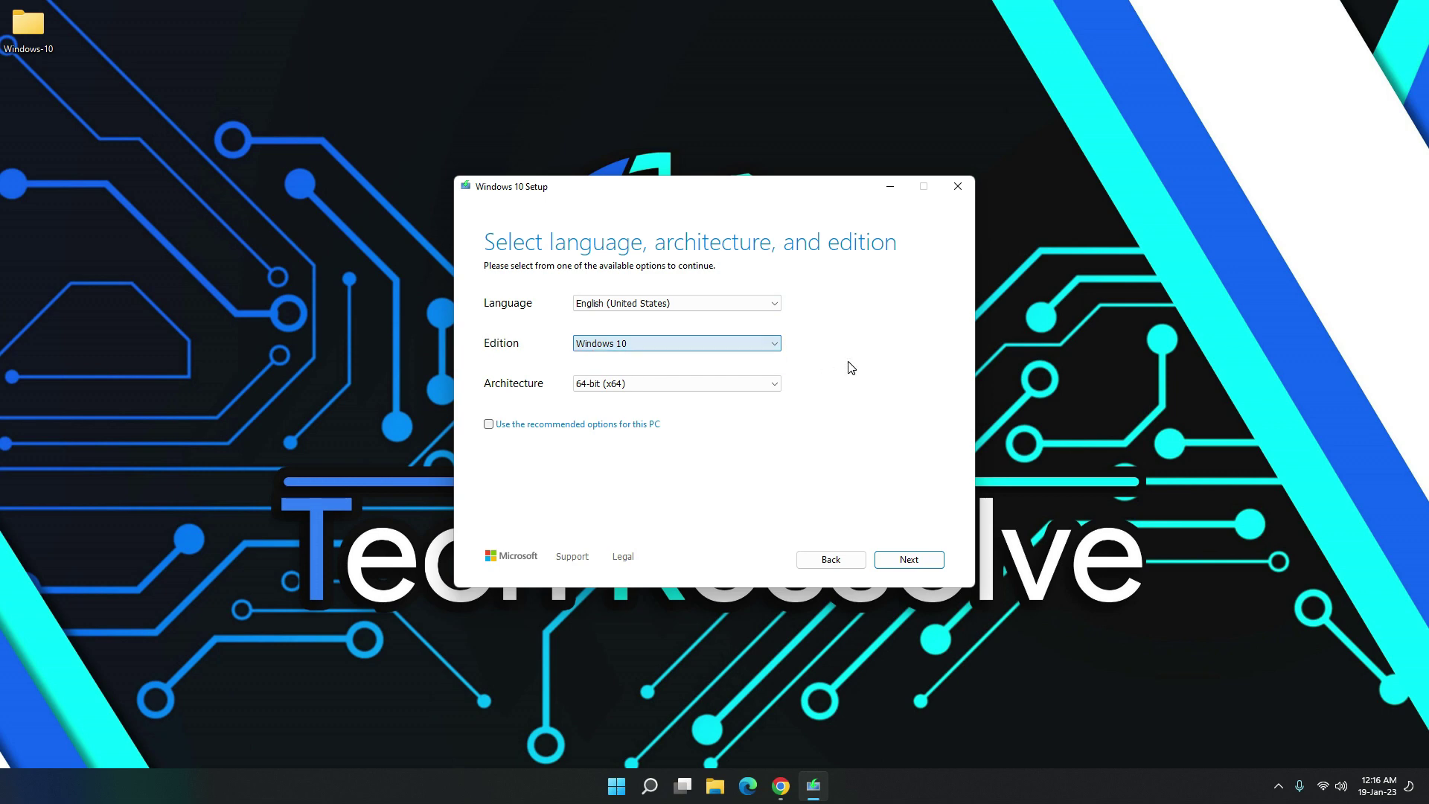
left_click(497, 424)
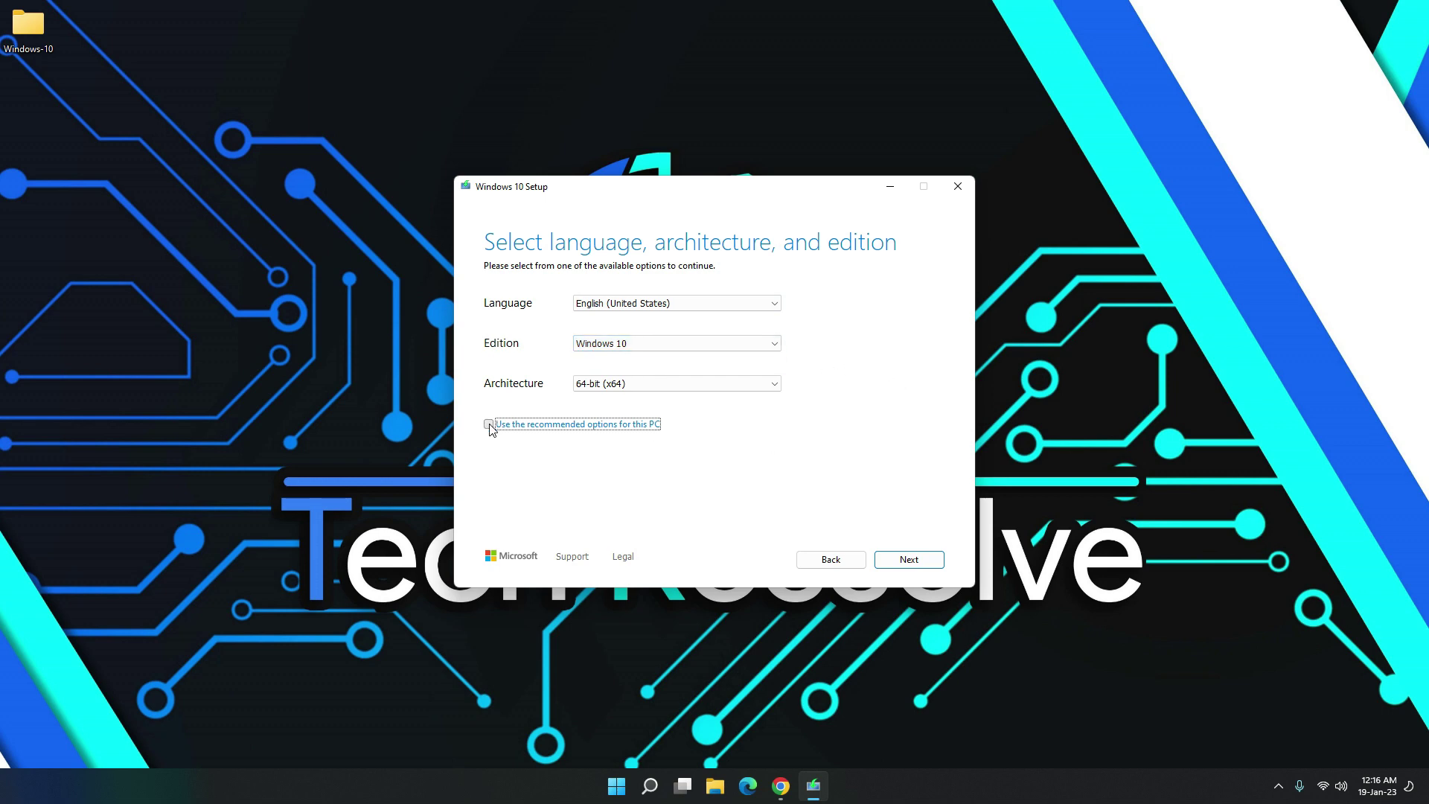
Compare the ISO file and USB flash drive media options, checking the desktop Windows-10 folder.
left_click(906, 564)
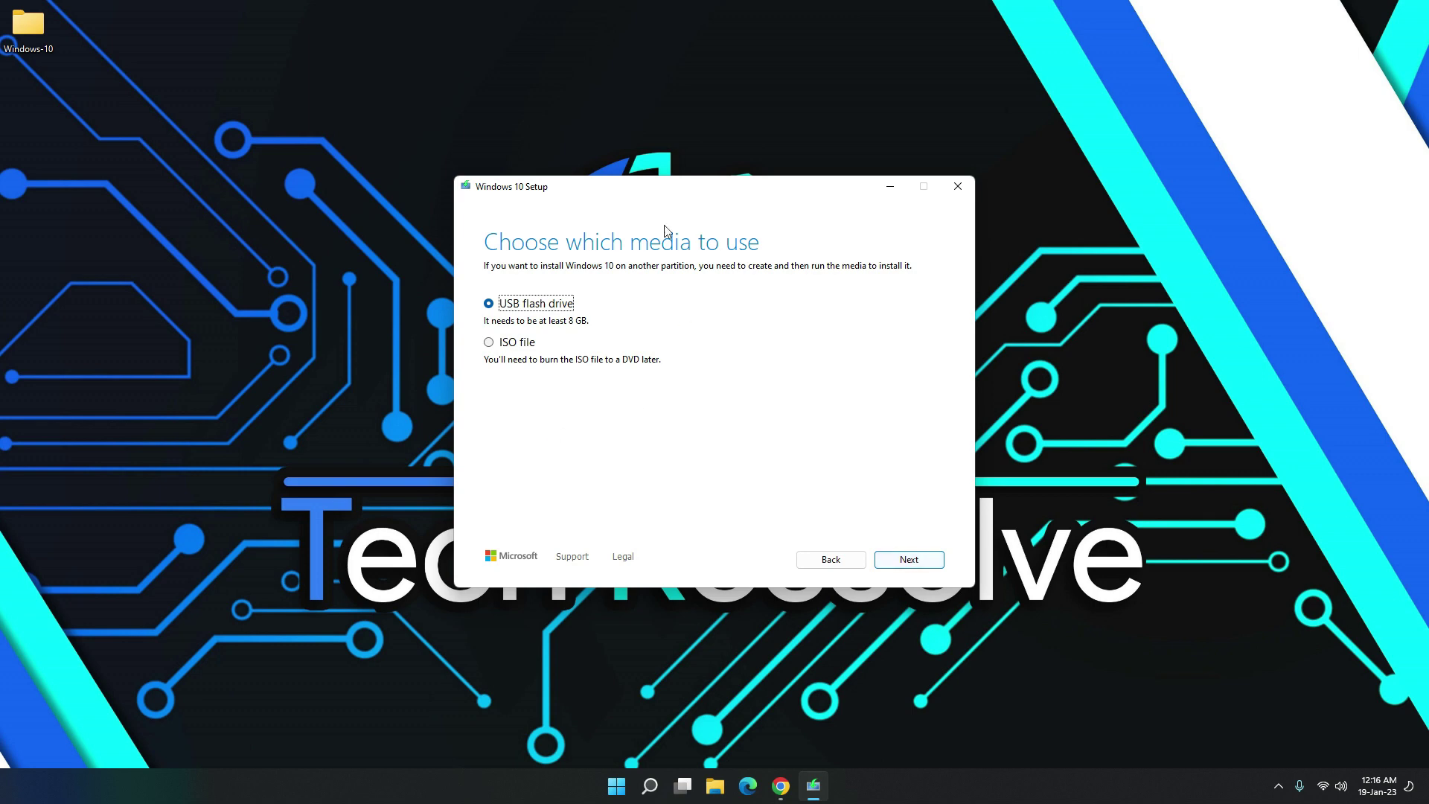
left_click(489, 343)
left_click(522, 306)
double_click(29, 30)
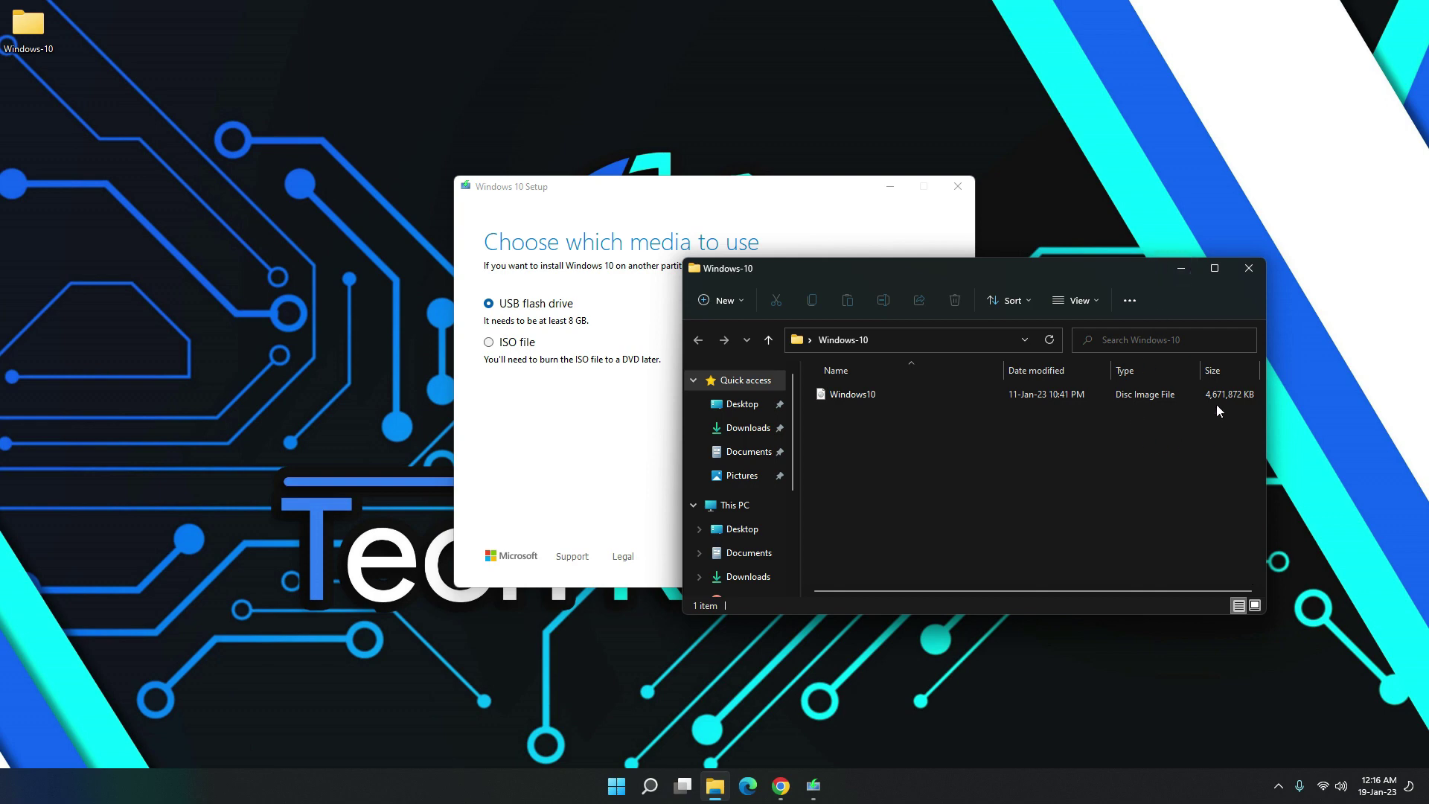
left_click(1180, 269)
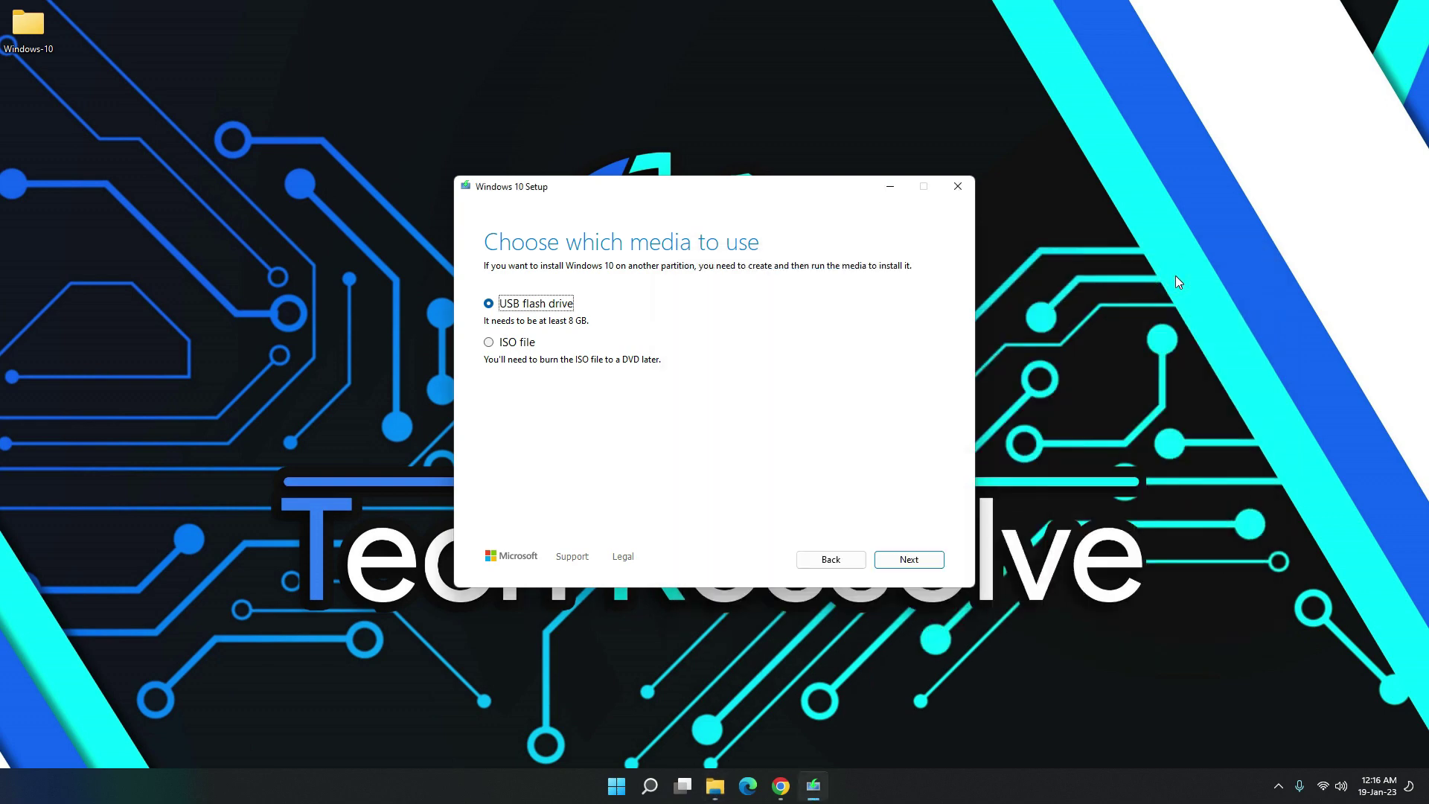
Select ISO file, browse to Desktop > Windows-10 as the save path, then cancel.
left_click(526, 350)
left_click(906, 561)
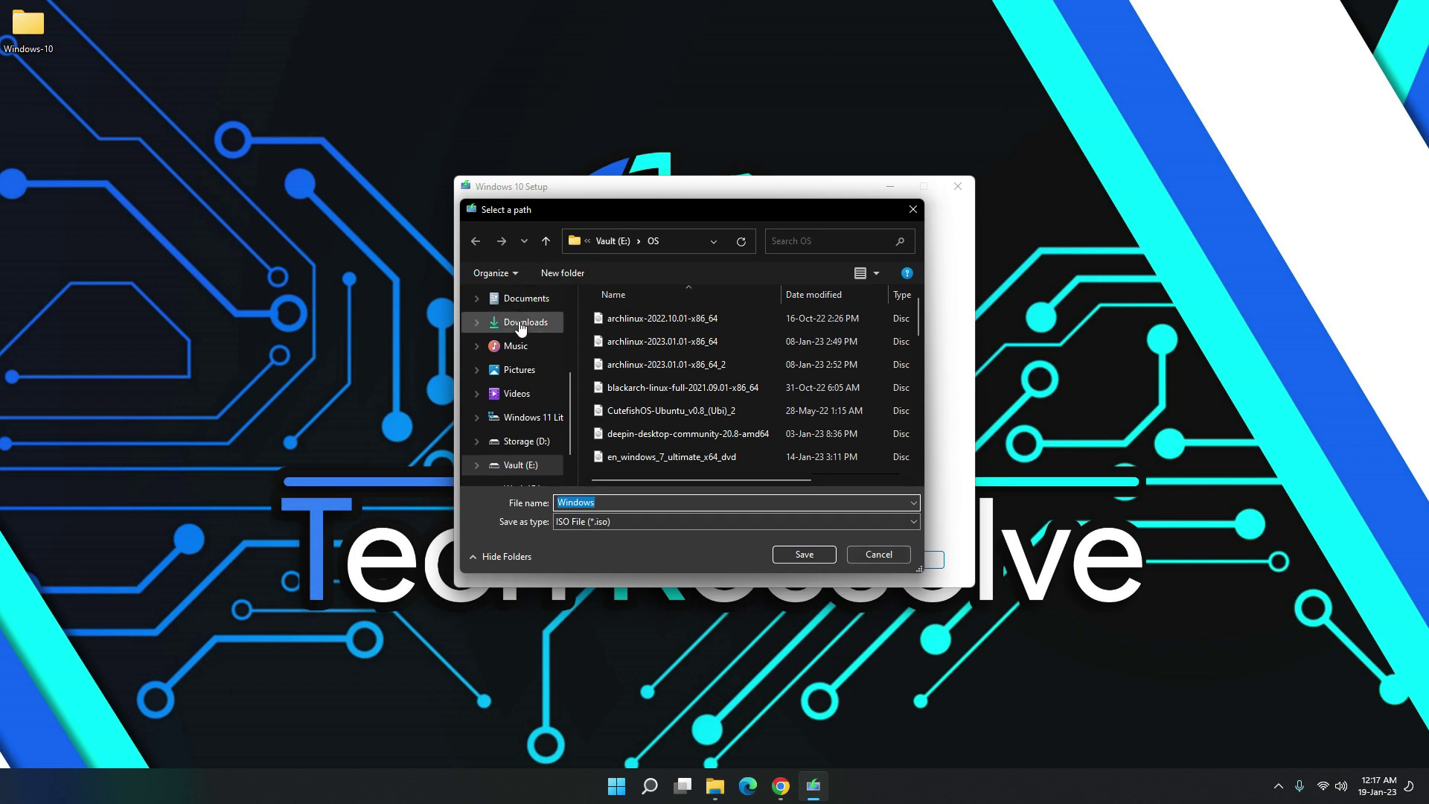
left_click(519, 369)
left_click(518, 351)
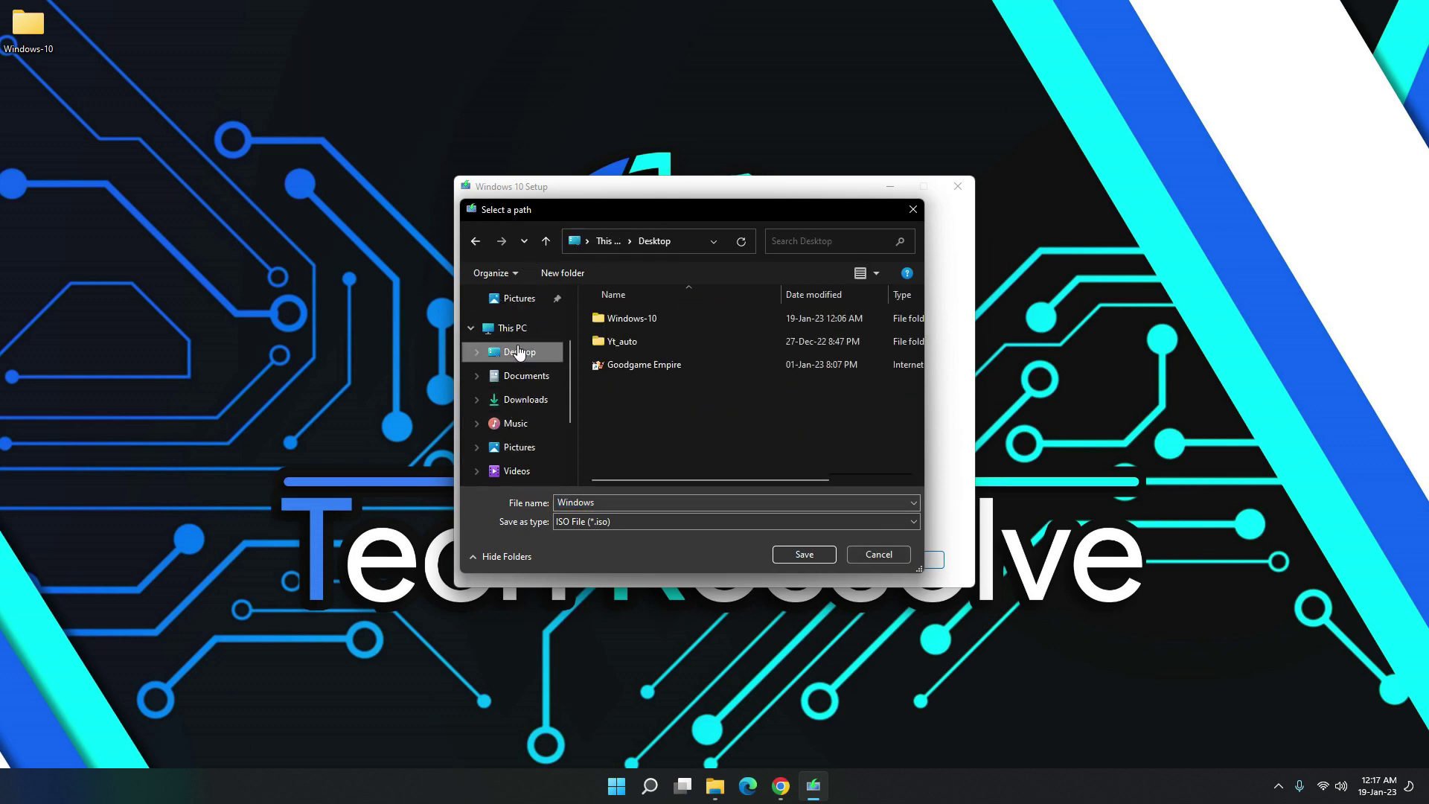
double_click(627, 318)
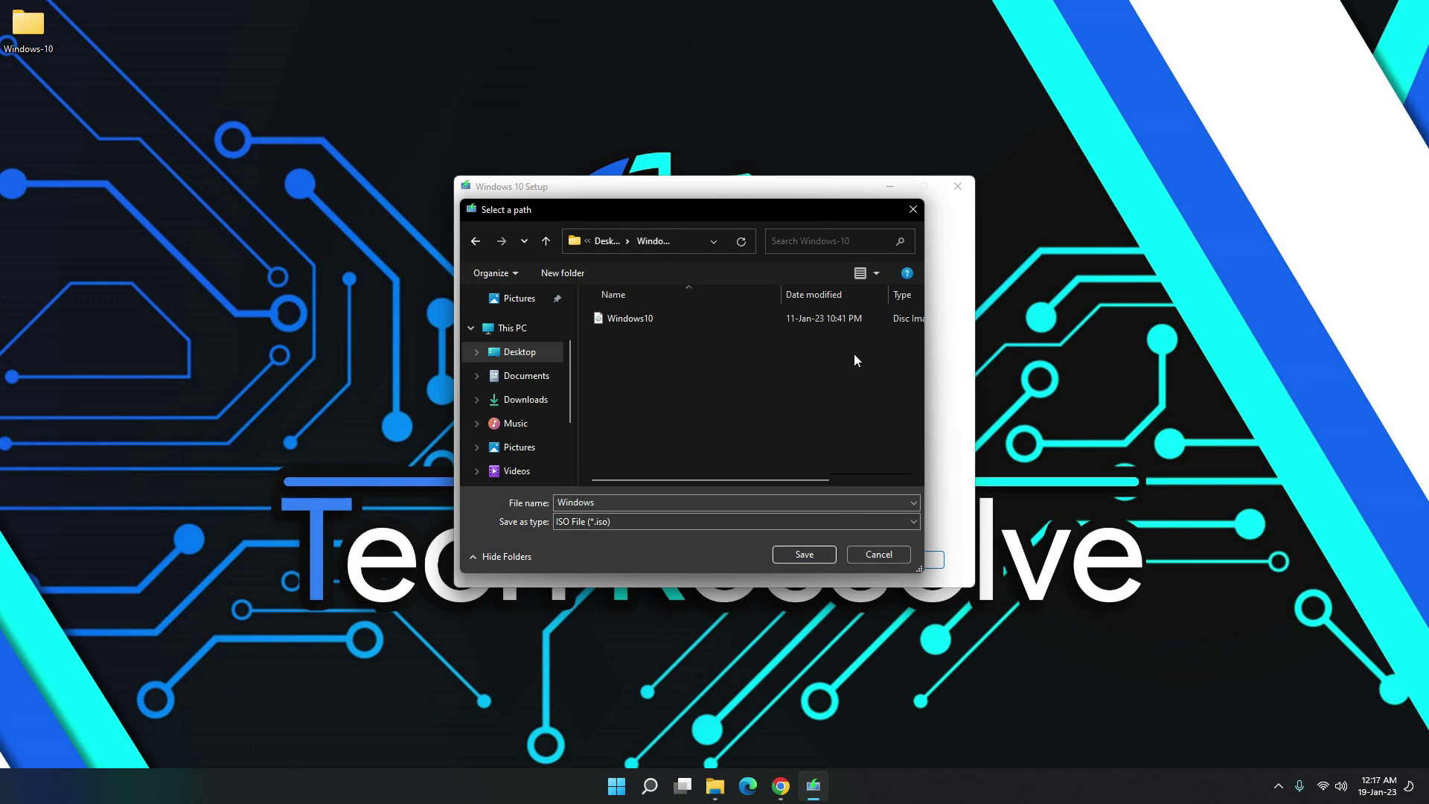
left_click(881, 561)
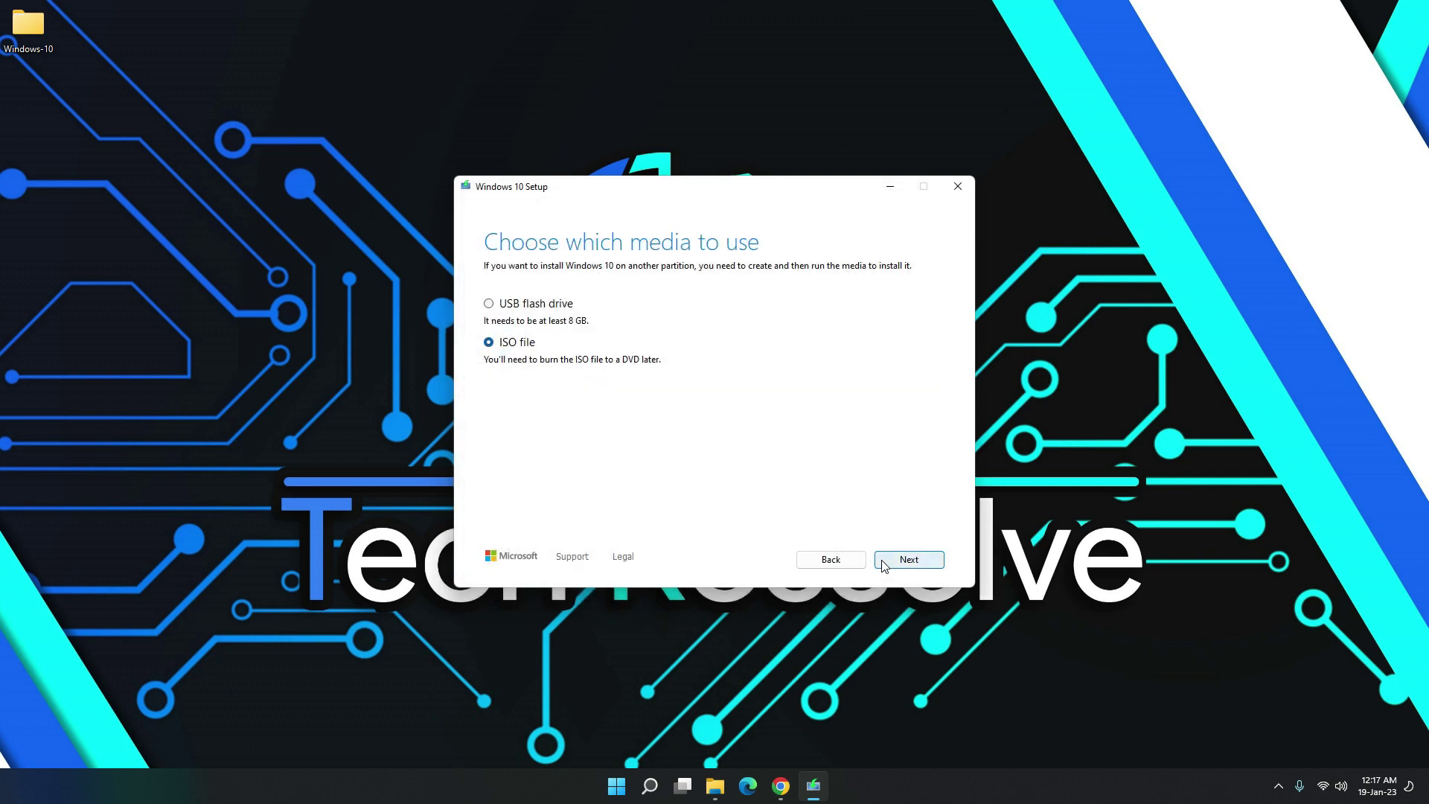
Quit Windows 10 Setup and refresh the desktop.
left_click(954, 188)
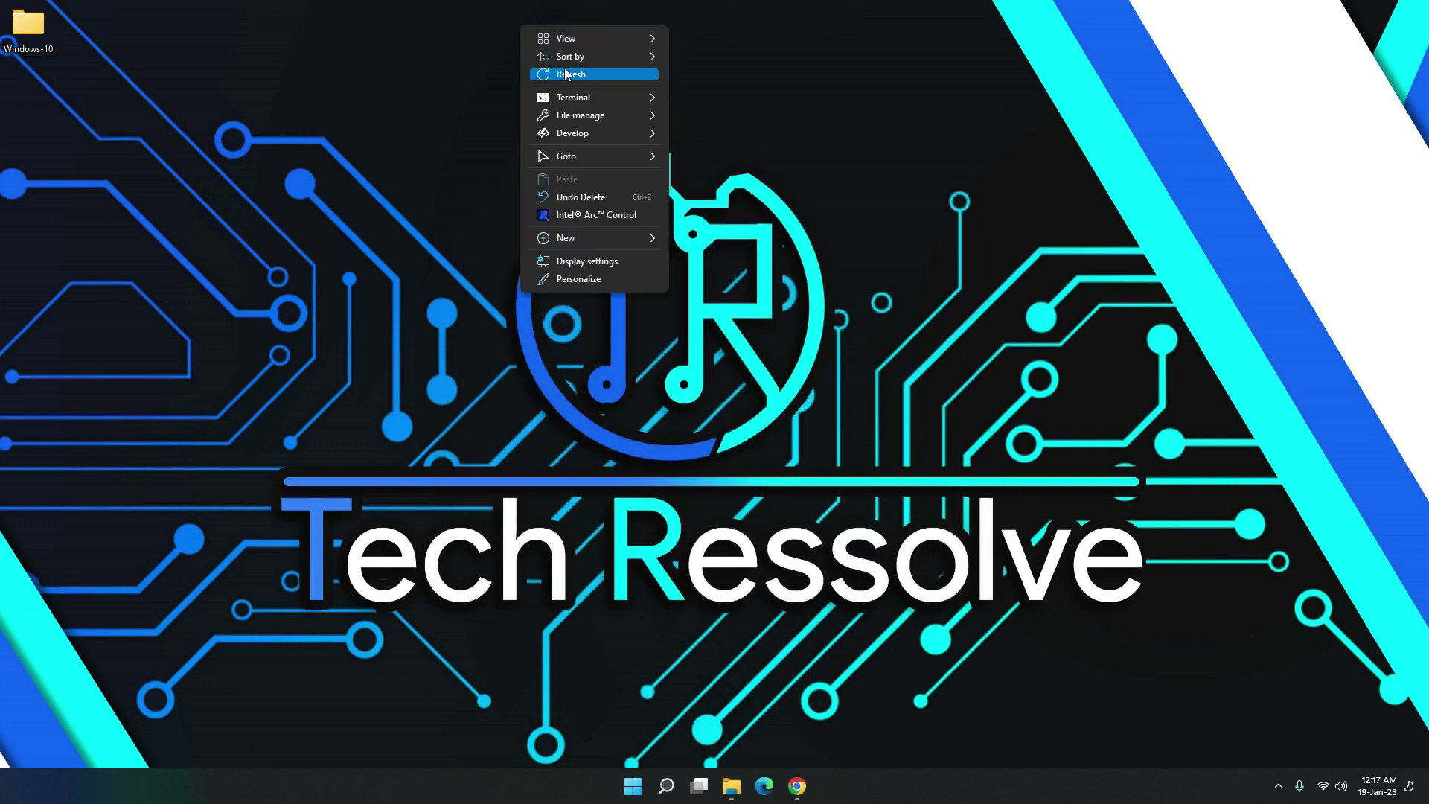
right_click(573, 78)
right_click(651, 136)
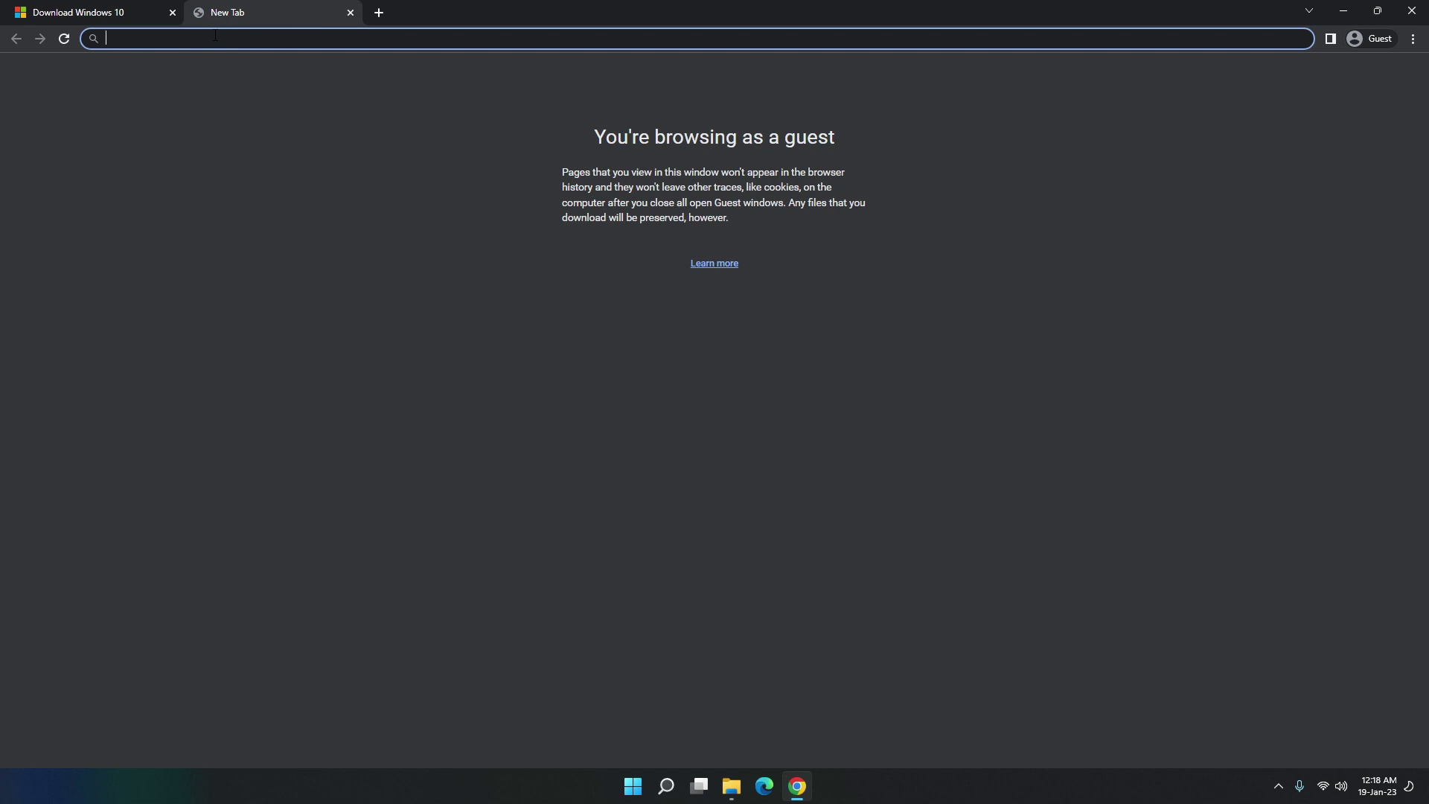
Search 'rufus', download Rufus 3.21 from rufus.ie, and run rufus-3.21.exe.
type("rufus")
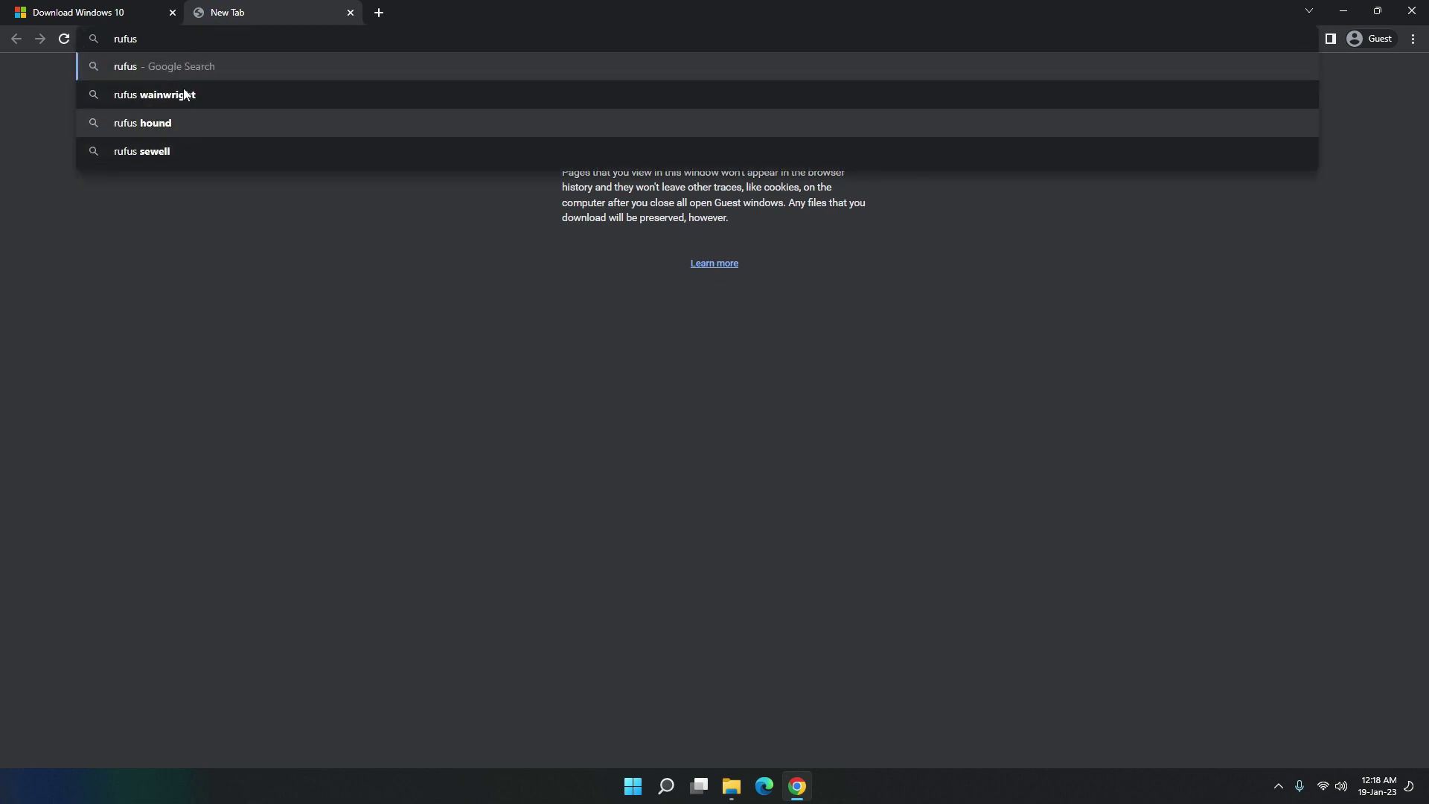
left_click(178, 65)
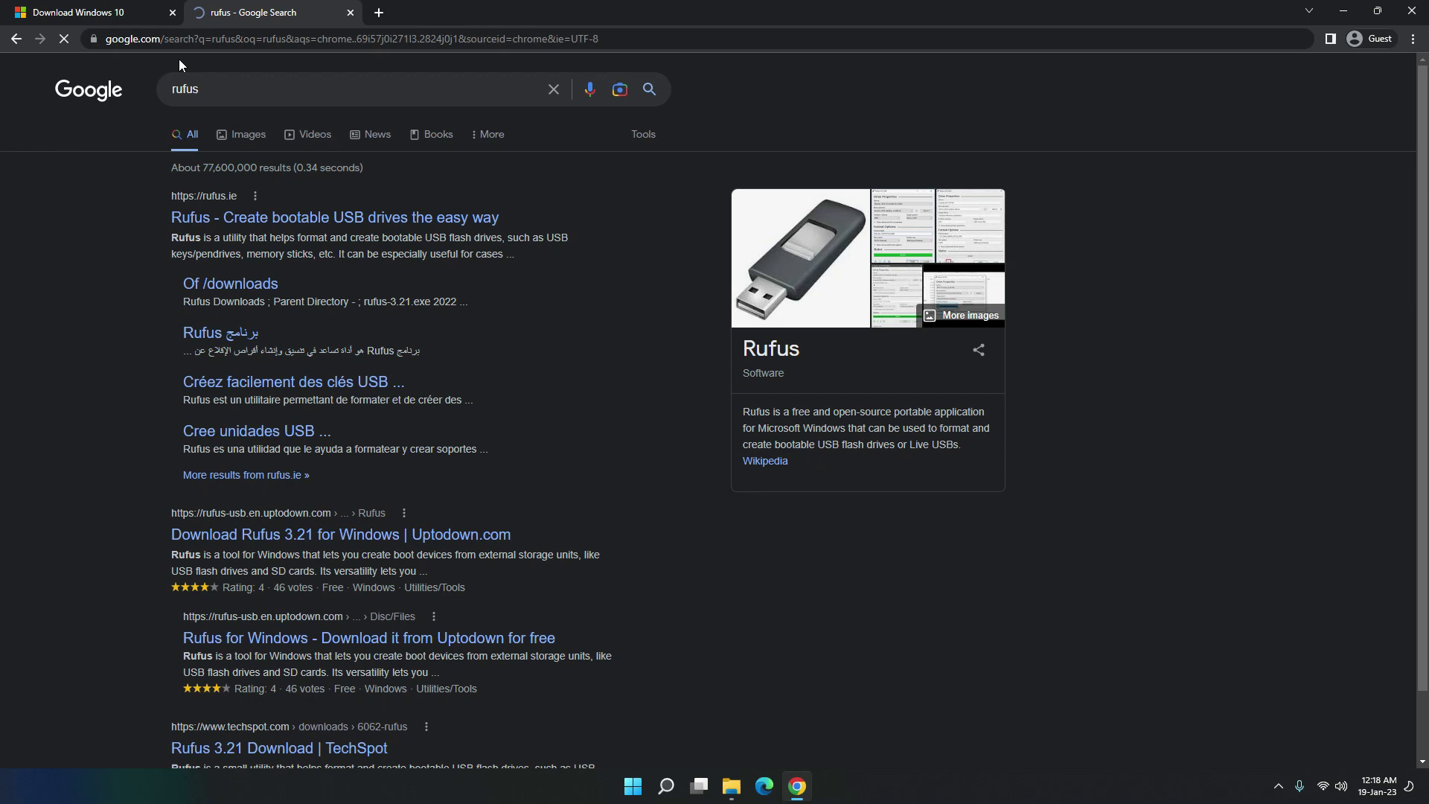
left_click(215, 215)
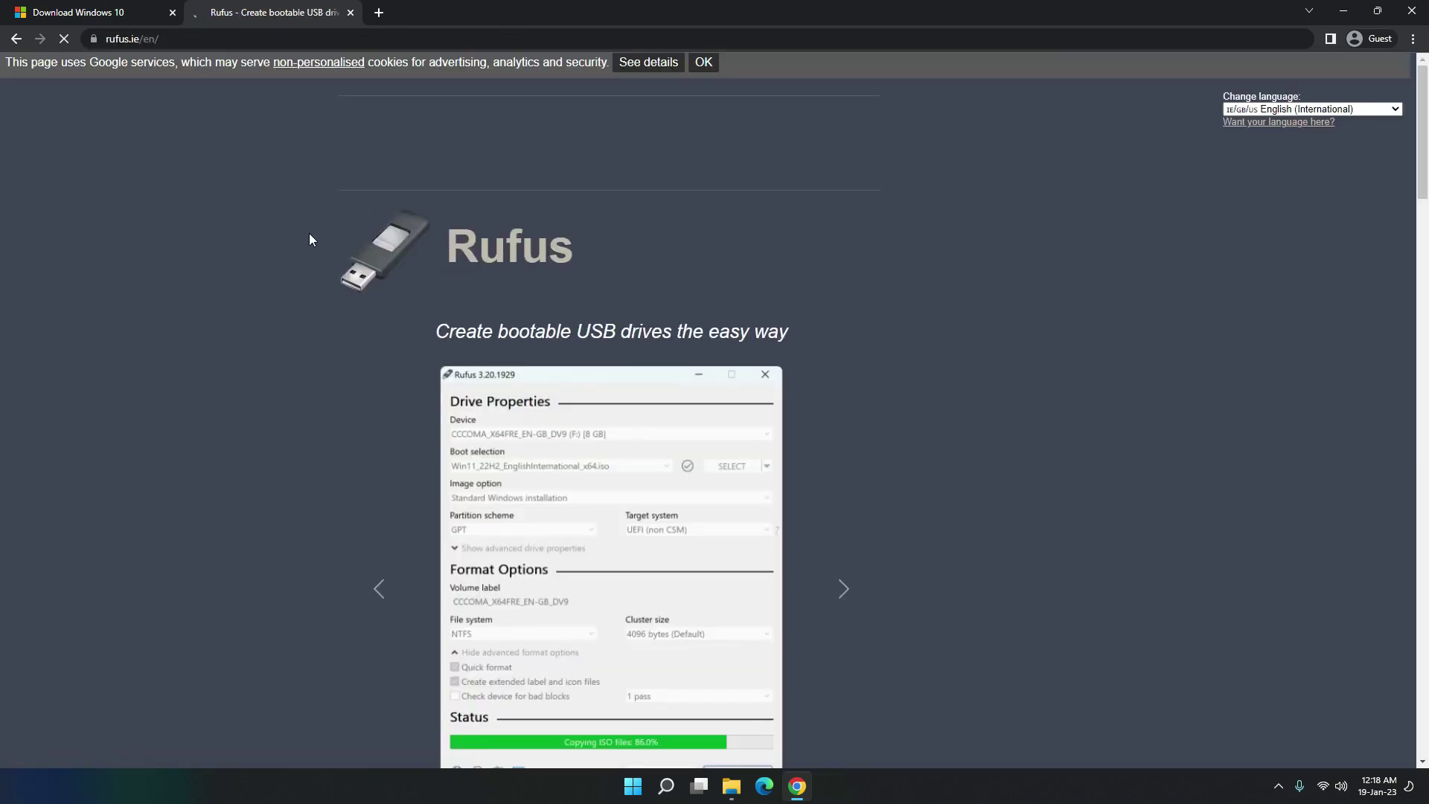
scroll(710, 413, "down", 7)
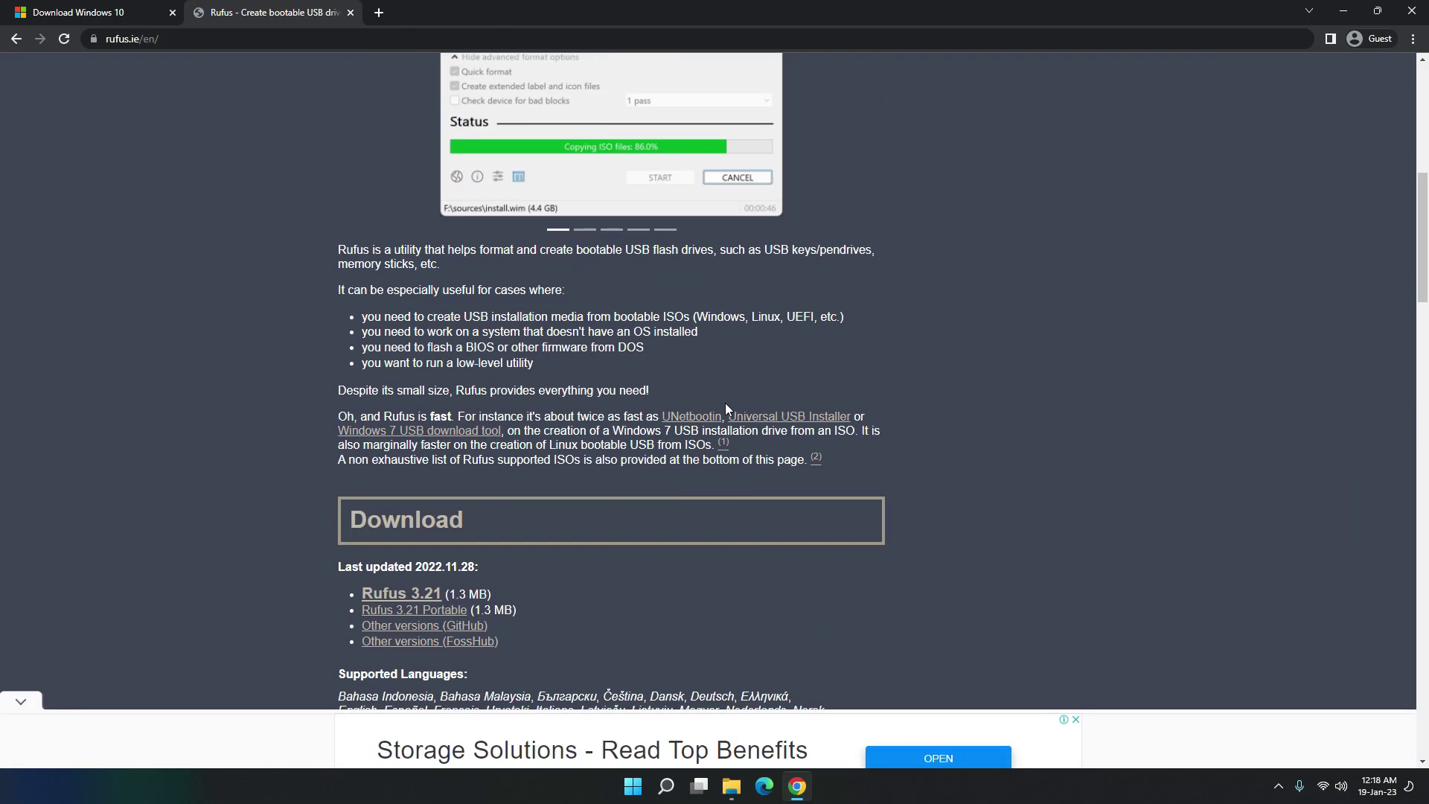
left_click(386, 594)
left_click(783, 503)
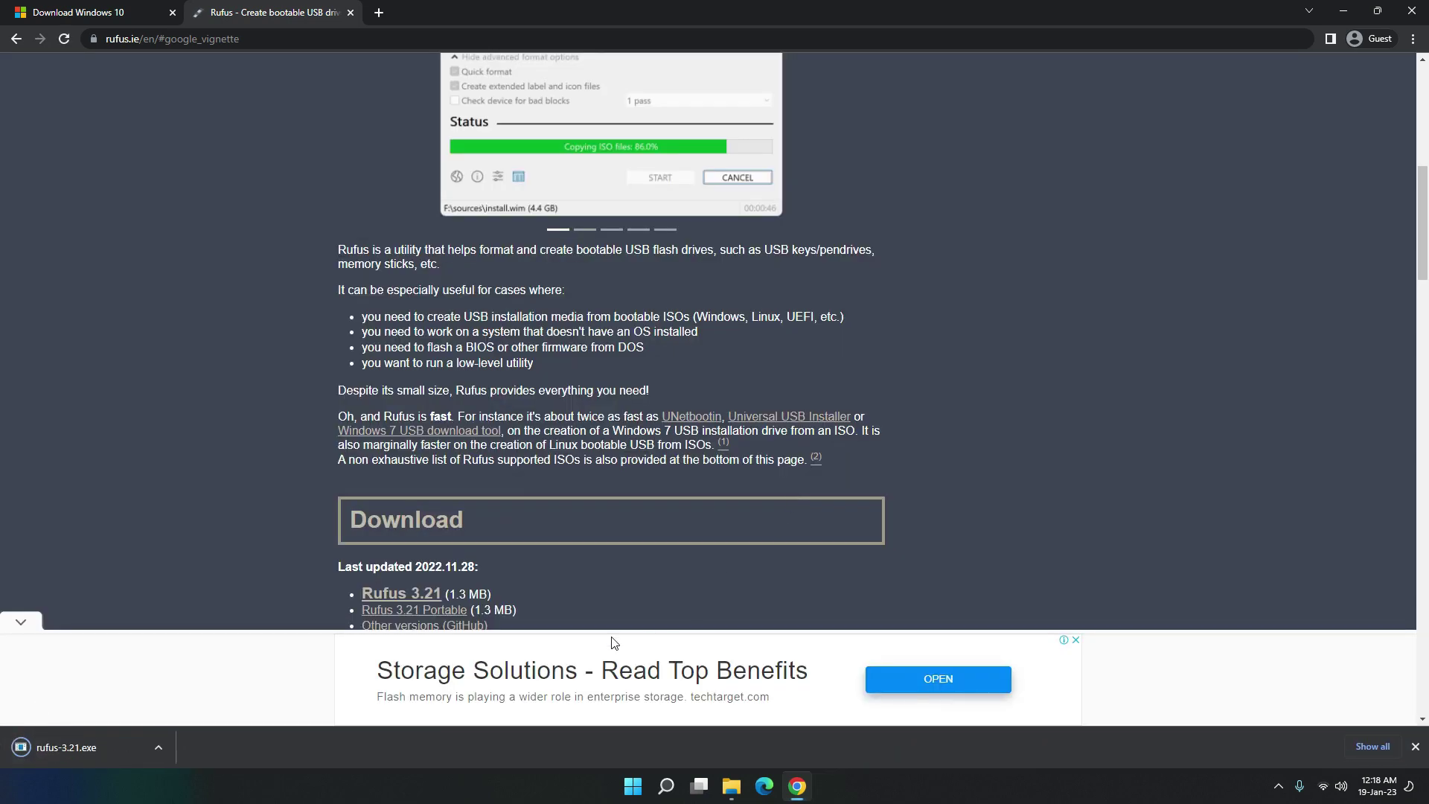
left_click(105, 763)
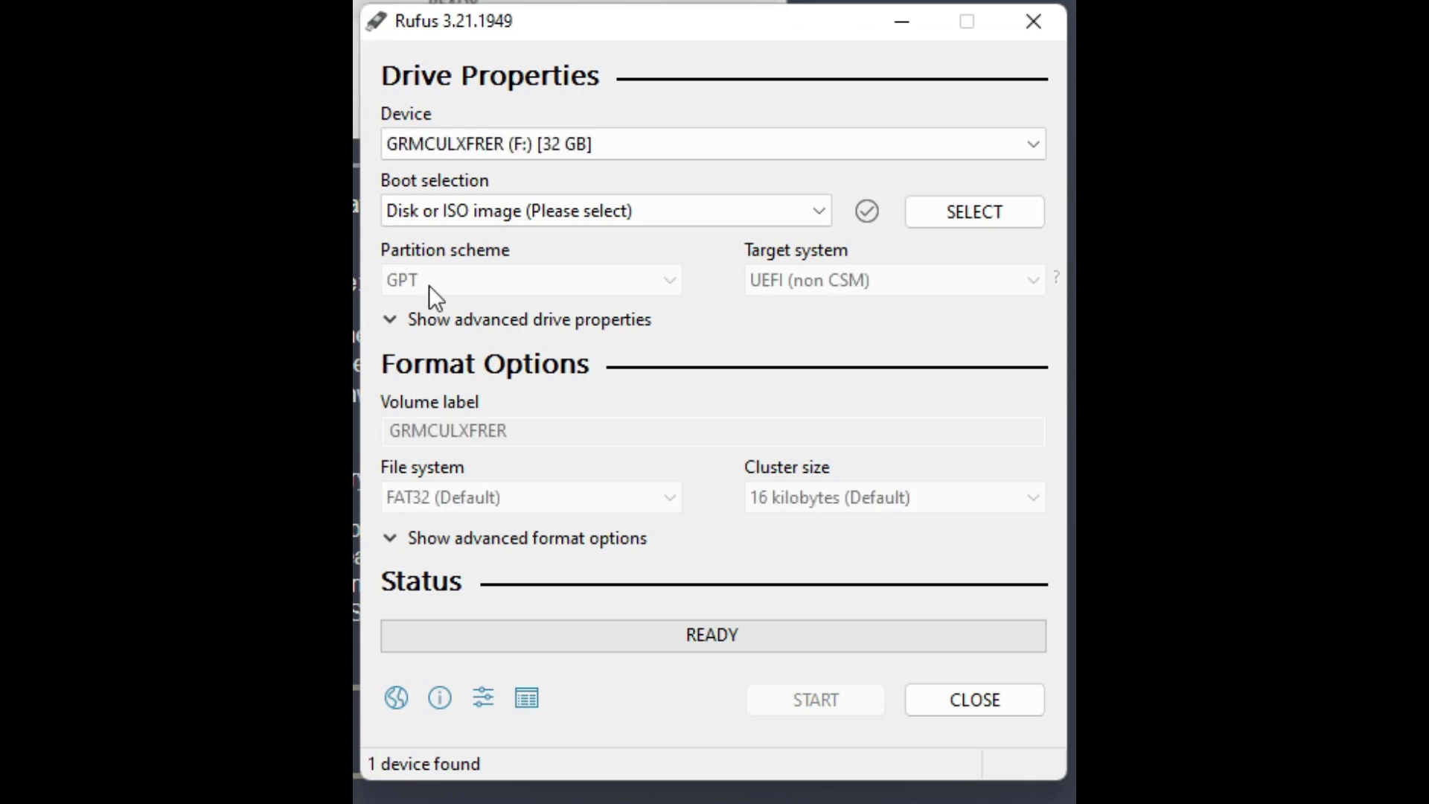
Select GRMCULXFRER (F:) [32 GB] from the Device list.
left_click(646, 145)
left_click(722, 138)
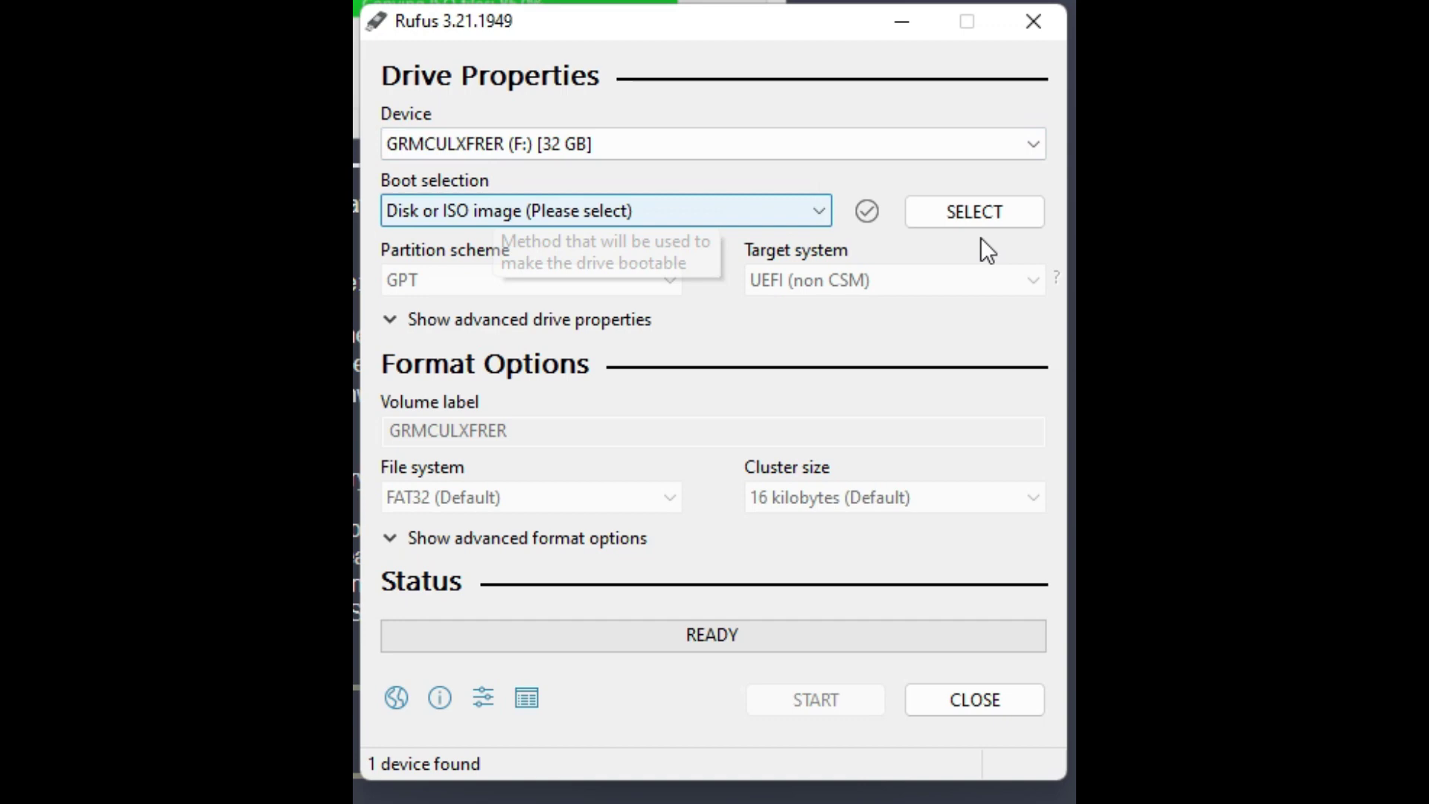
Load Desktop > Windows-10 > Windows10.iso as the boot image.
left_click(975, 214)
left_click(491, 297)
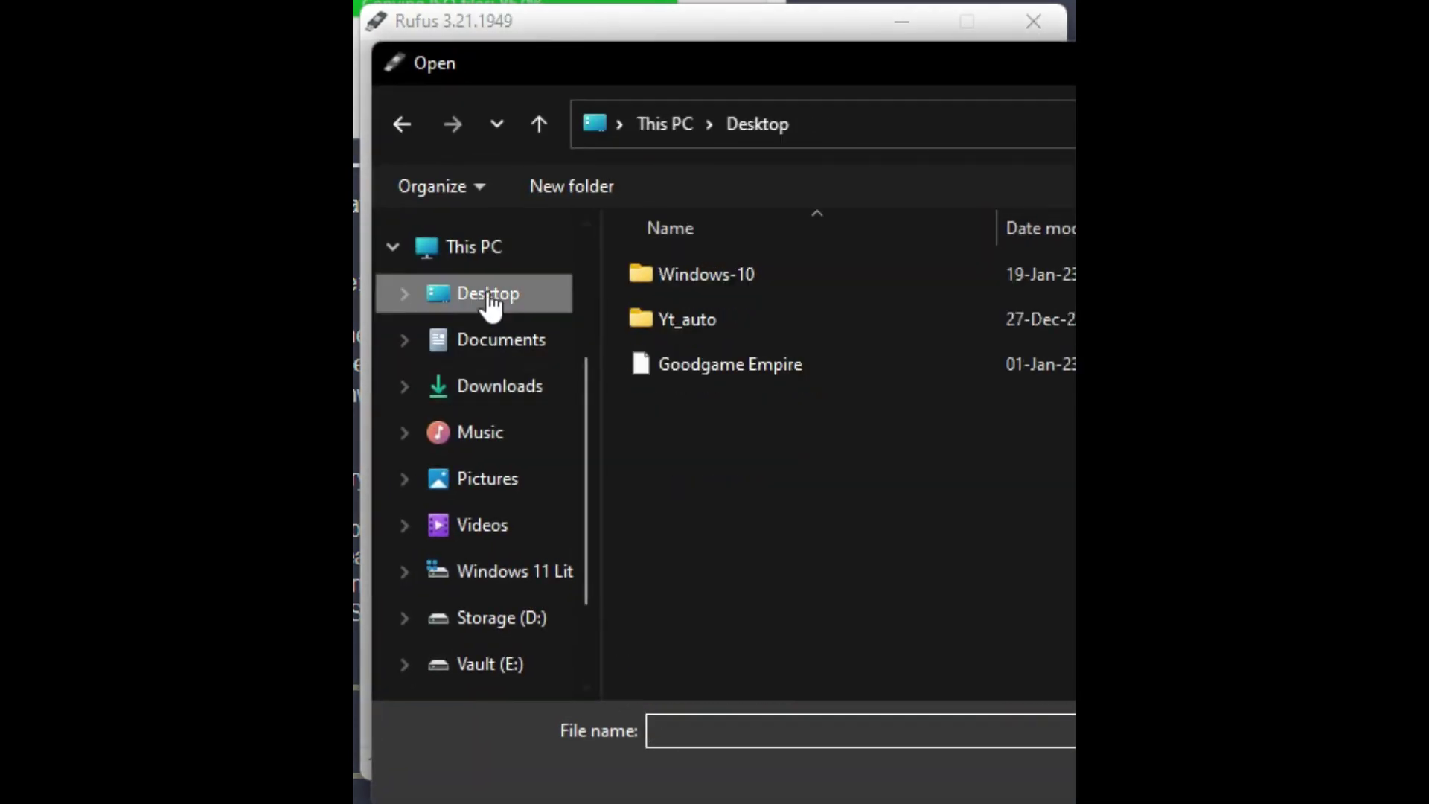
double_click(667, 281)
left_click(670, 277)
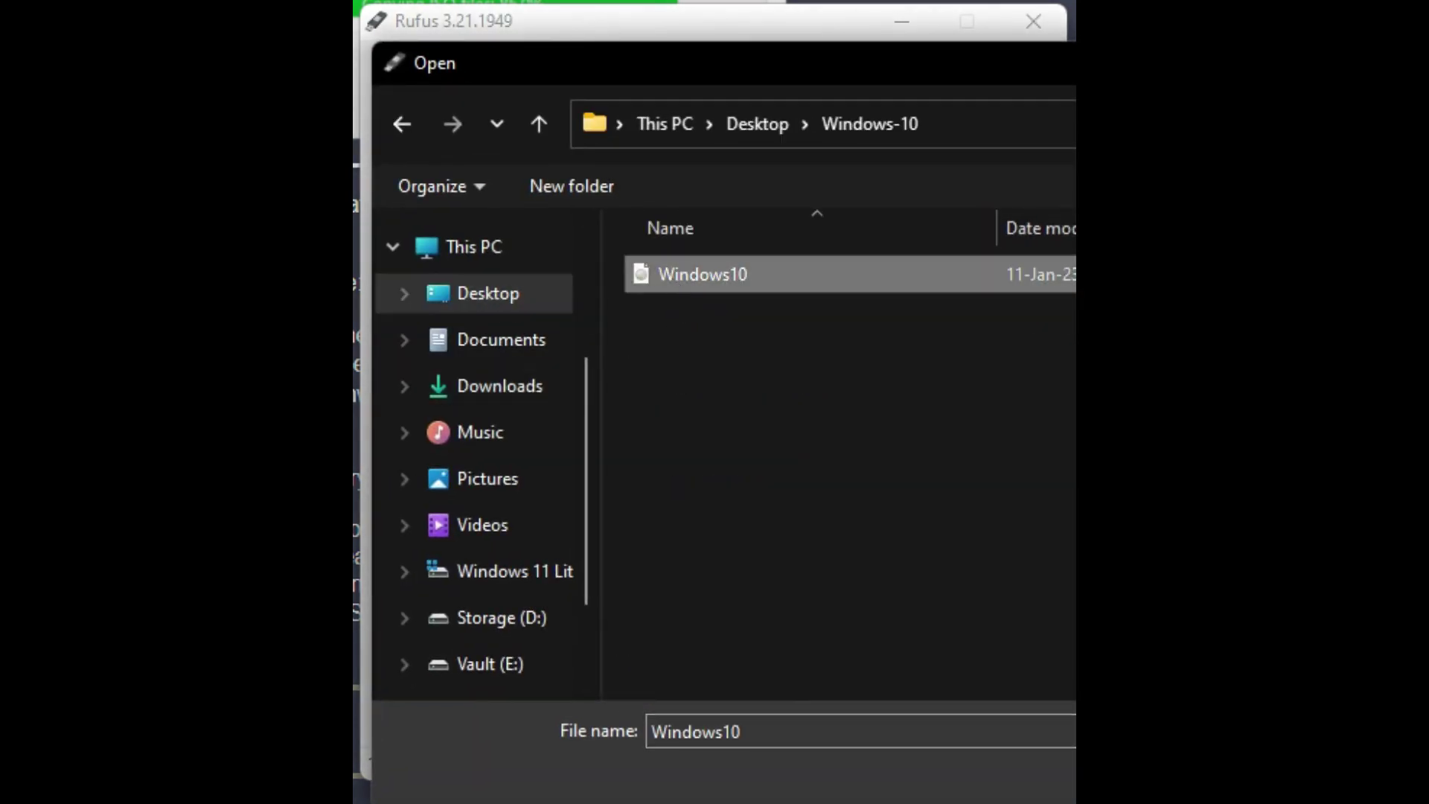
key("Return")
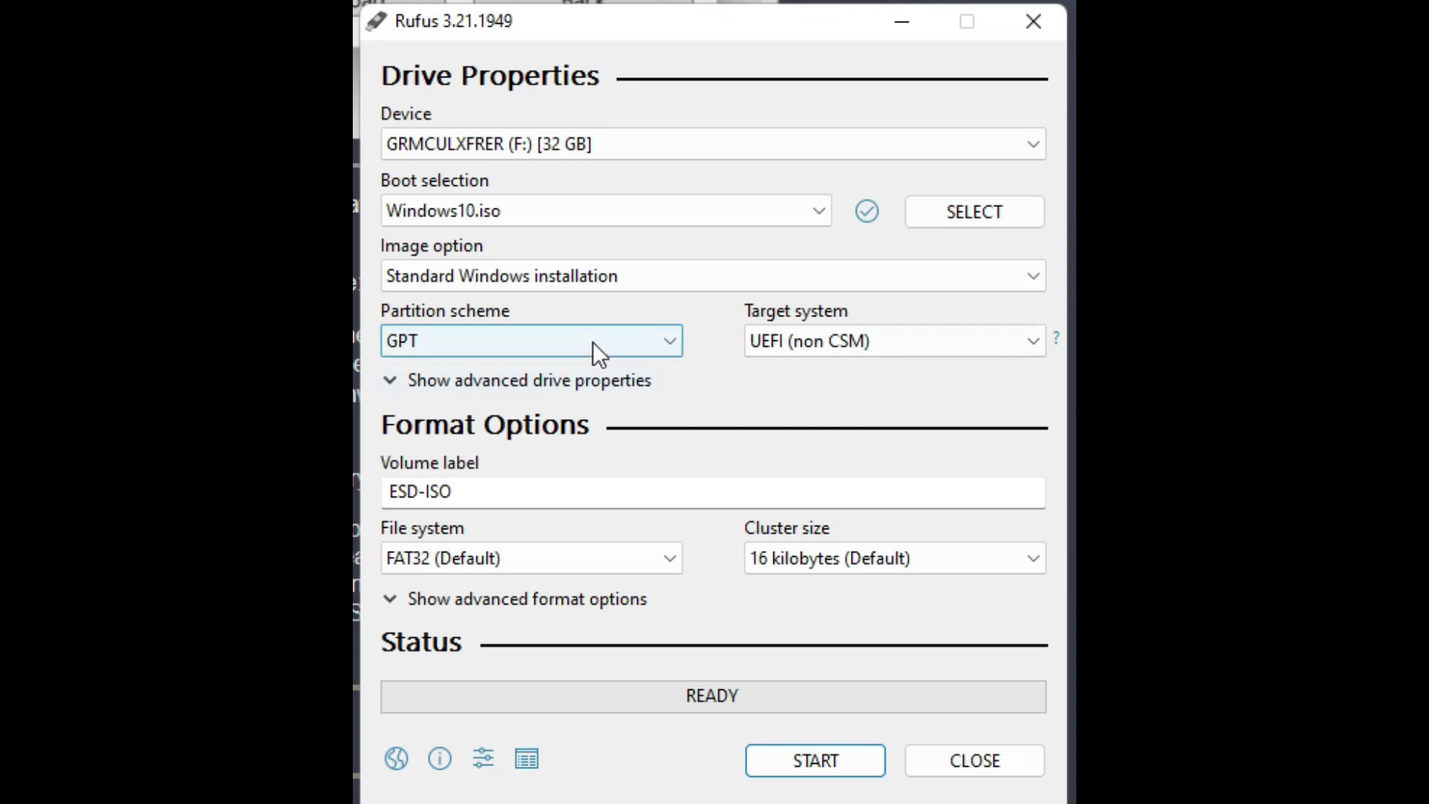
Keep GPT as the partition scheme and start creating the drive.
left_click(588, 342)
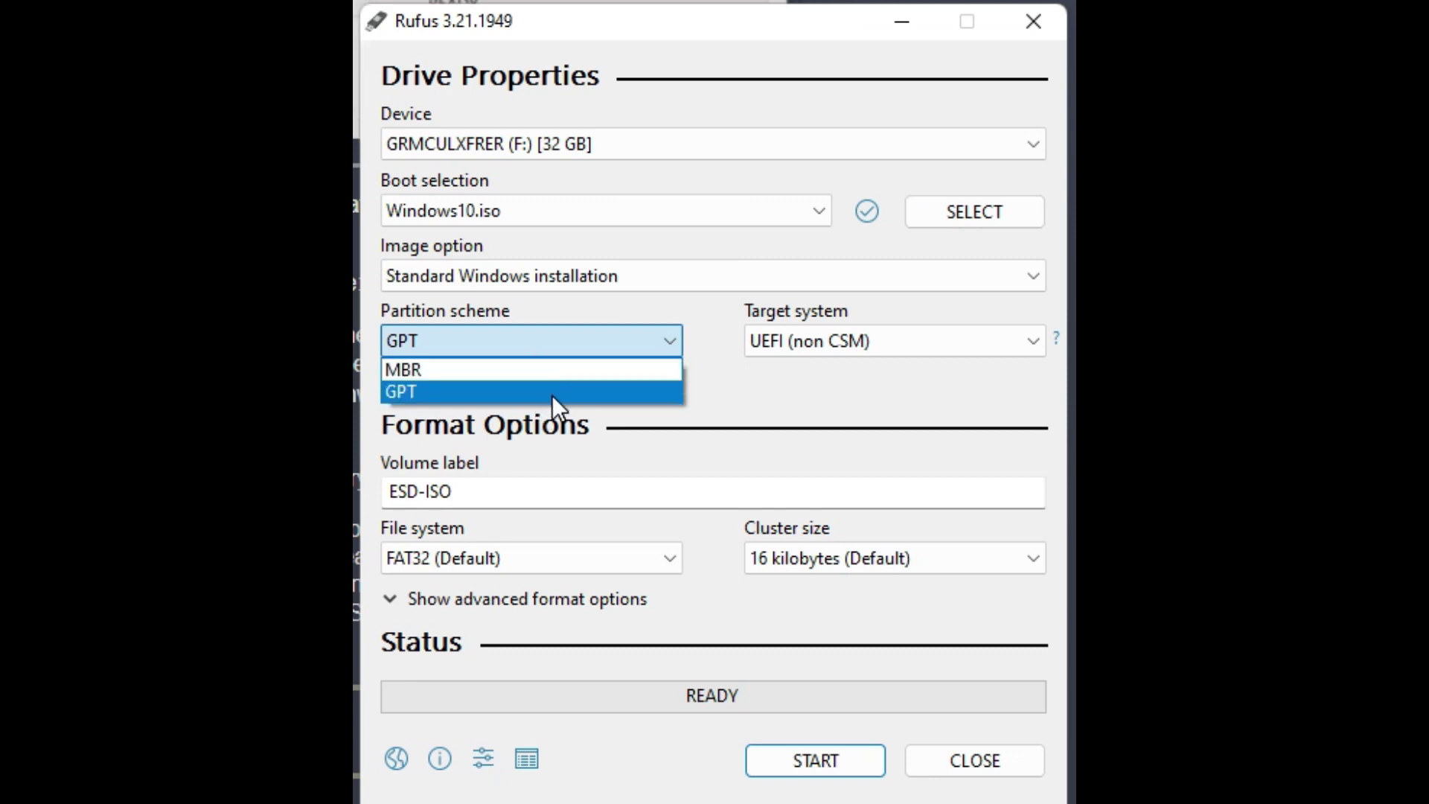
left_click(551, 395)
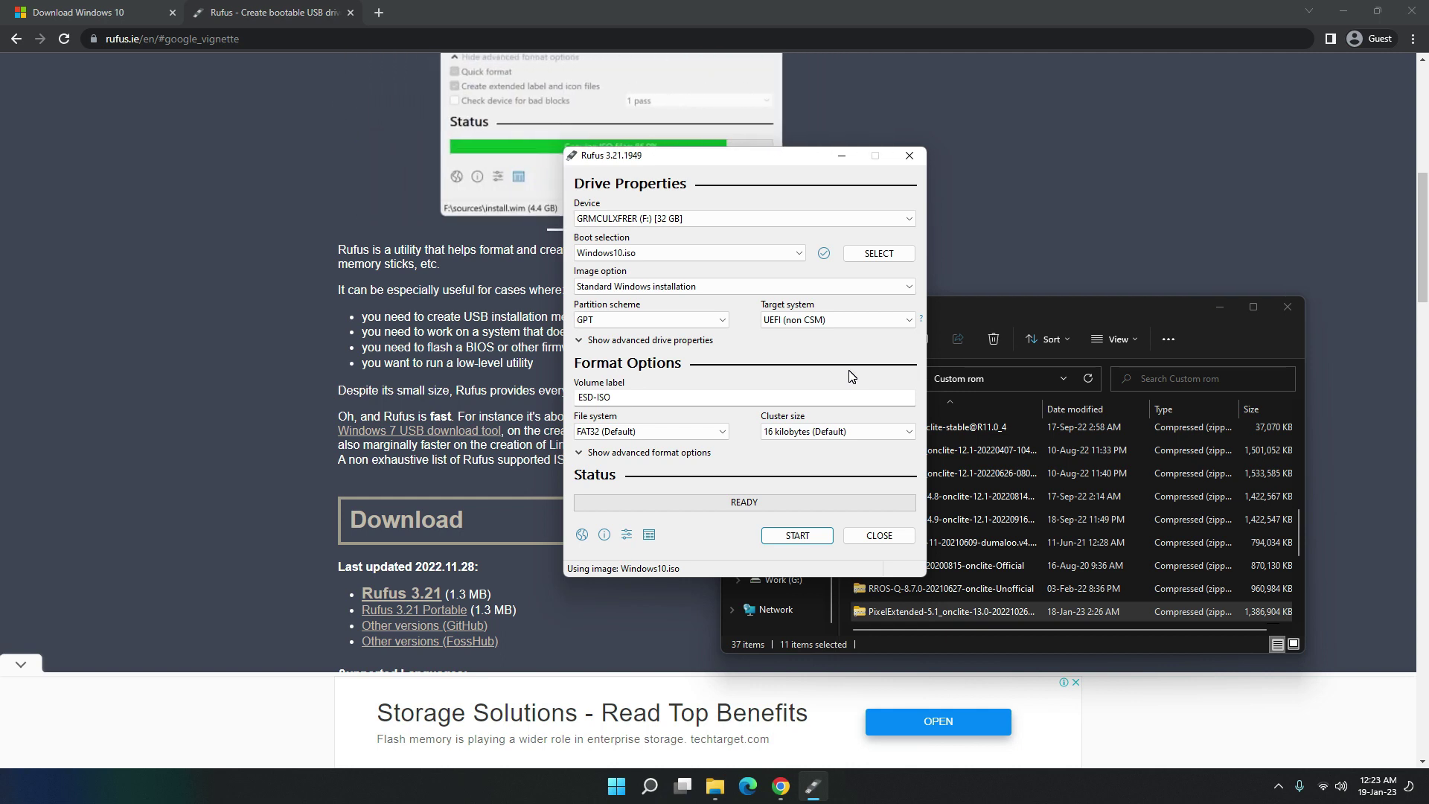
left_click(779, 548)
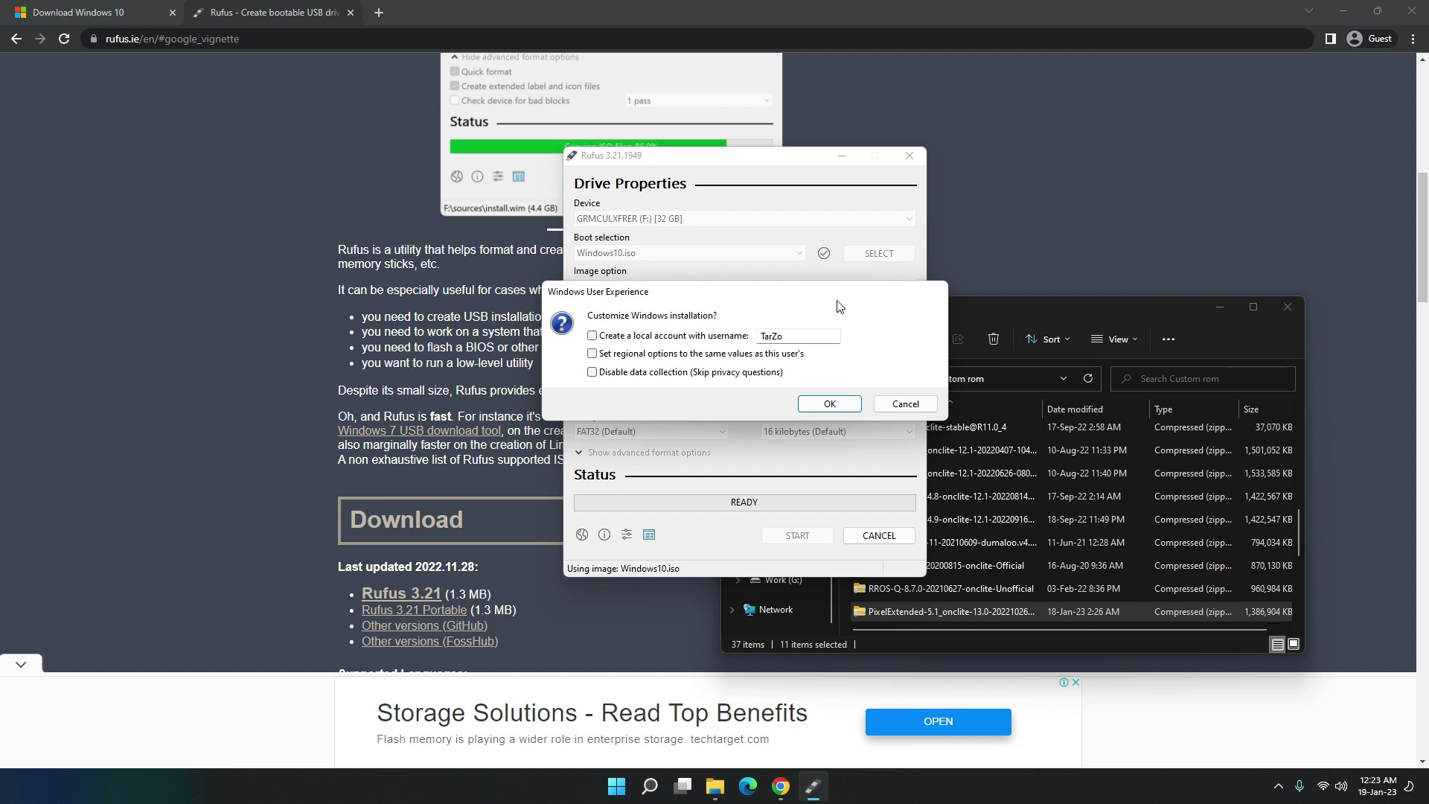
Toggle Create a local account off again and confirm with all options unticked.
left_click(596, 338)
left_click(641, 338)
left_click(824, 406)
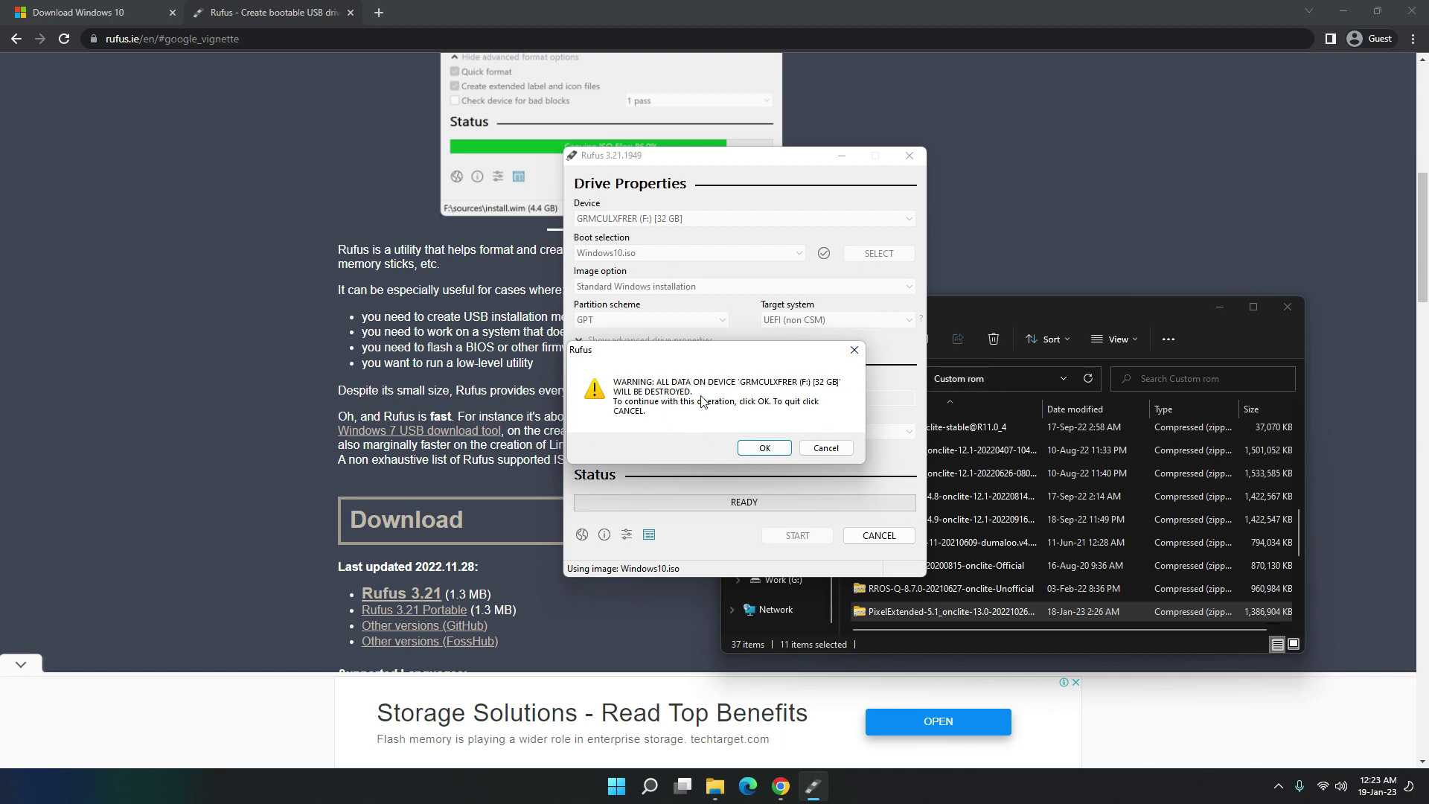
Accept the data-loss warning, let Rufus write the Windows 10 image to ESD-ISO, then close Rufus.
left_click(785, 451)
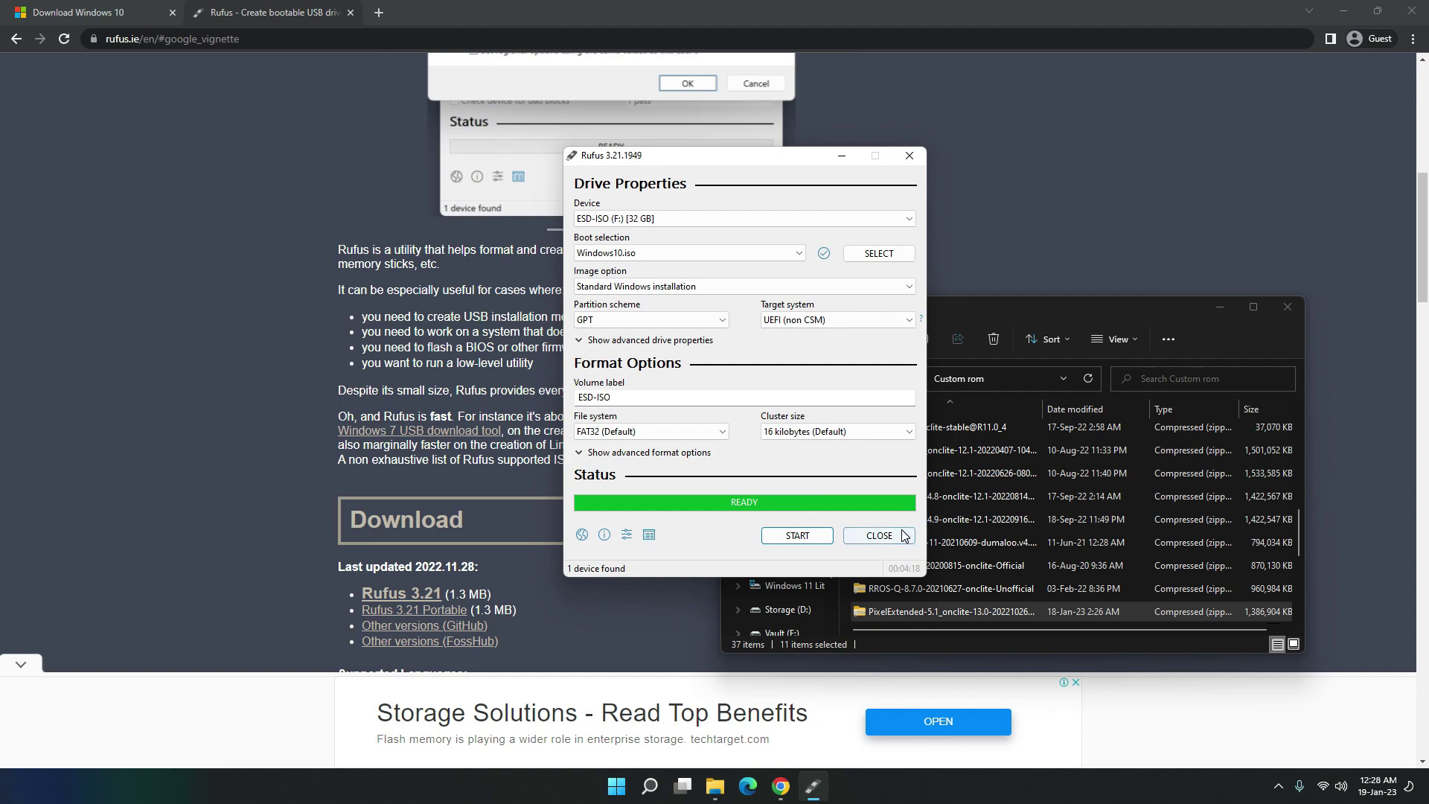
left_click(879, 535)
Close the browser and the Custom rom folder window, and refresh the desktop.
left_click(1422, 8)
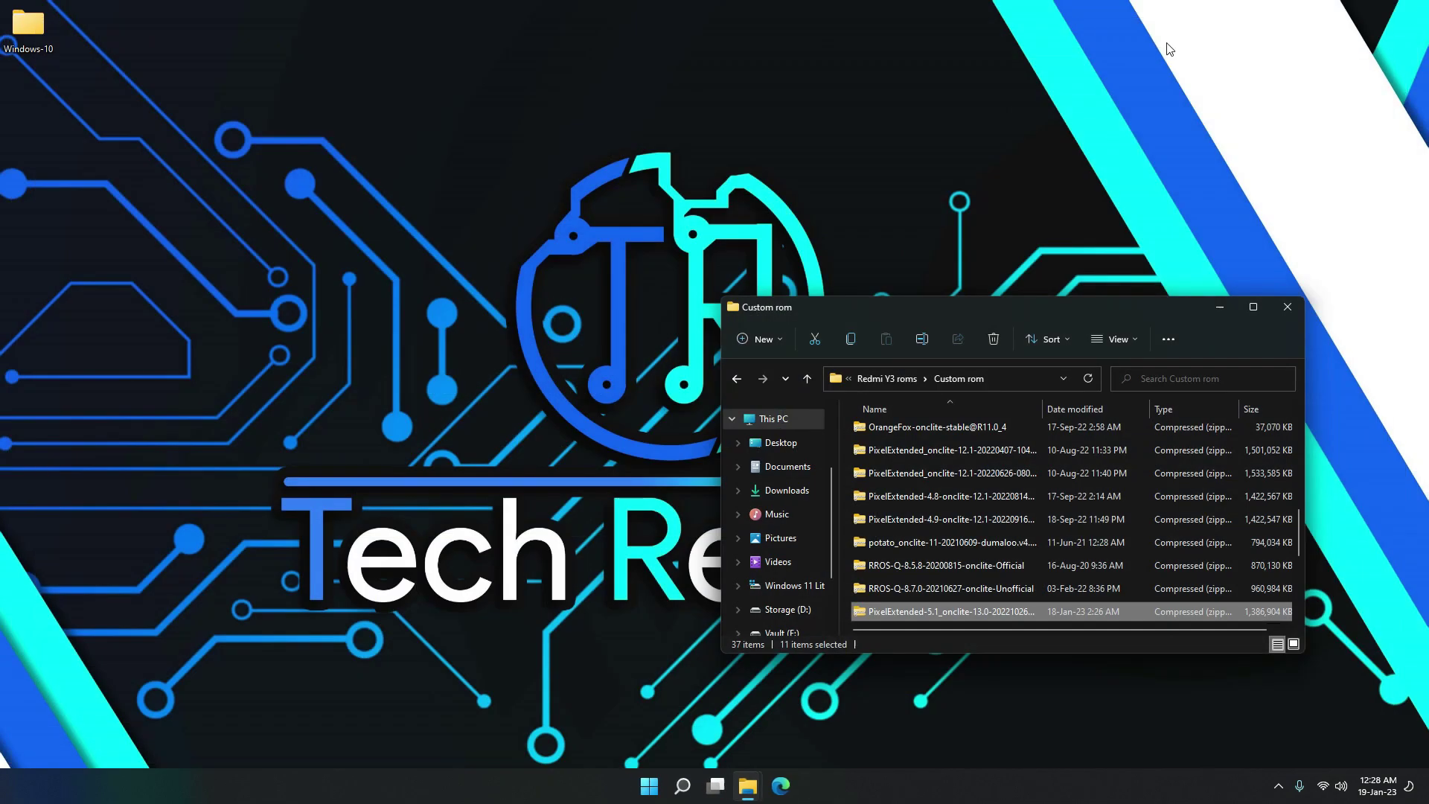
right_click(1005, 21)
left_click(1084, 70)
left_click(1288, 305)
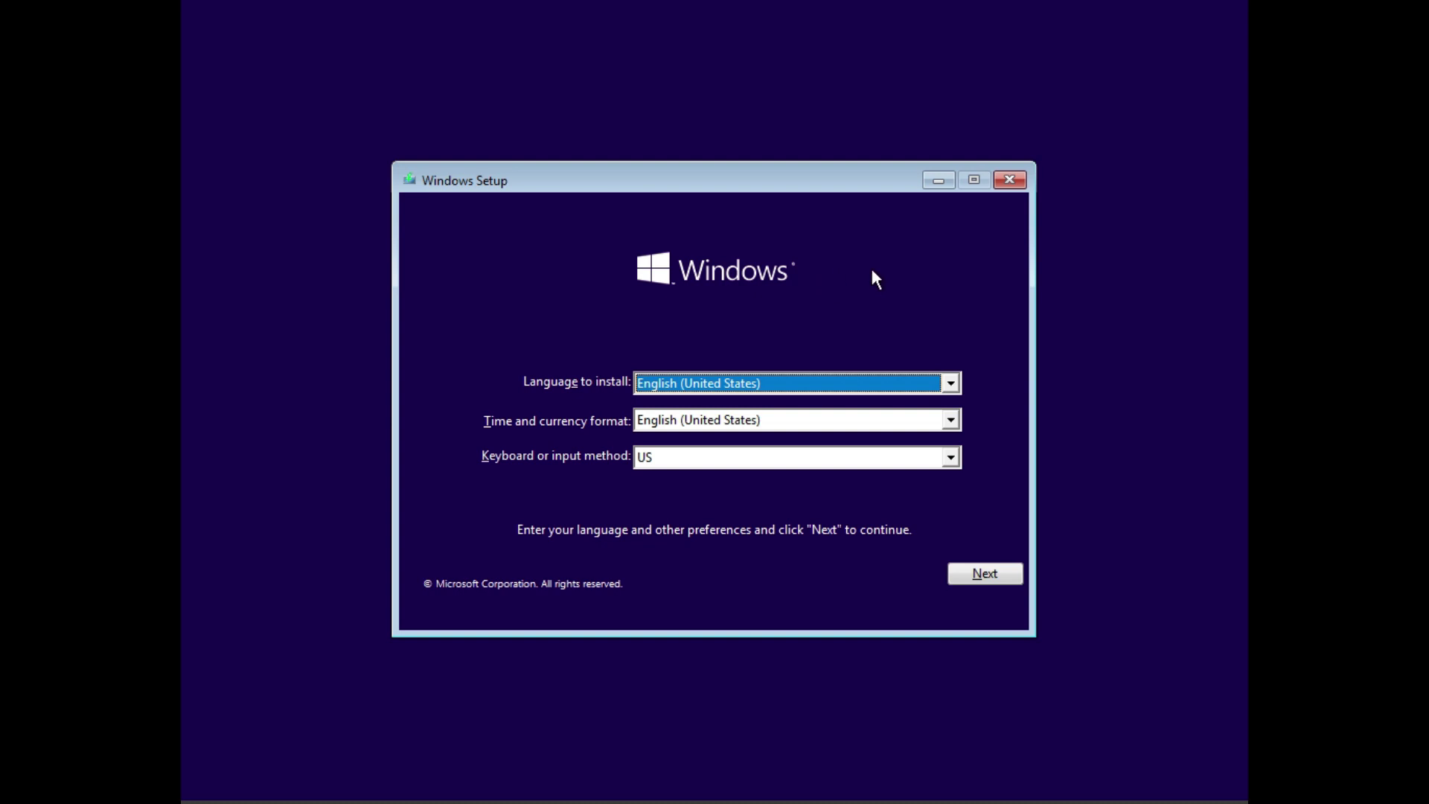
Start Windows Setup with the default language settings and skip the product key.
left_click(997, 575)
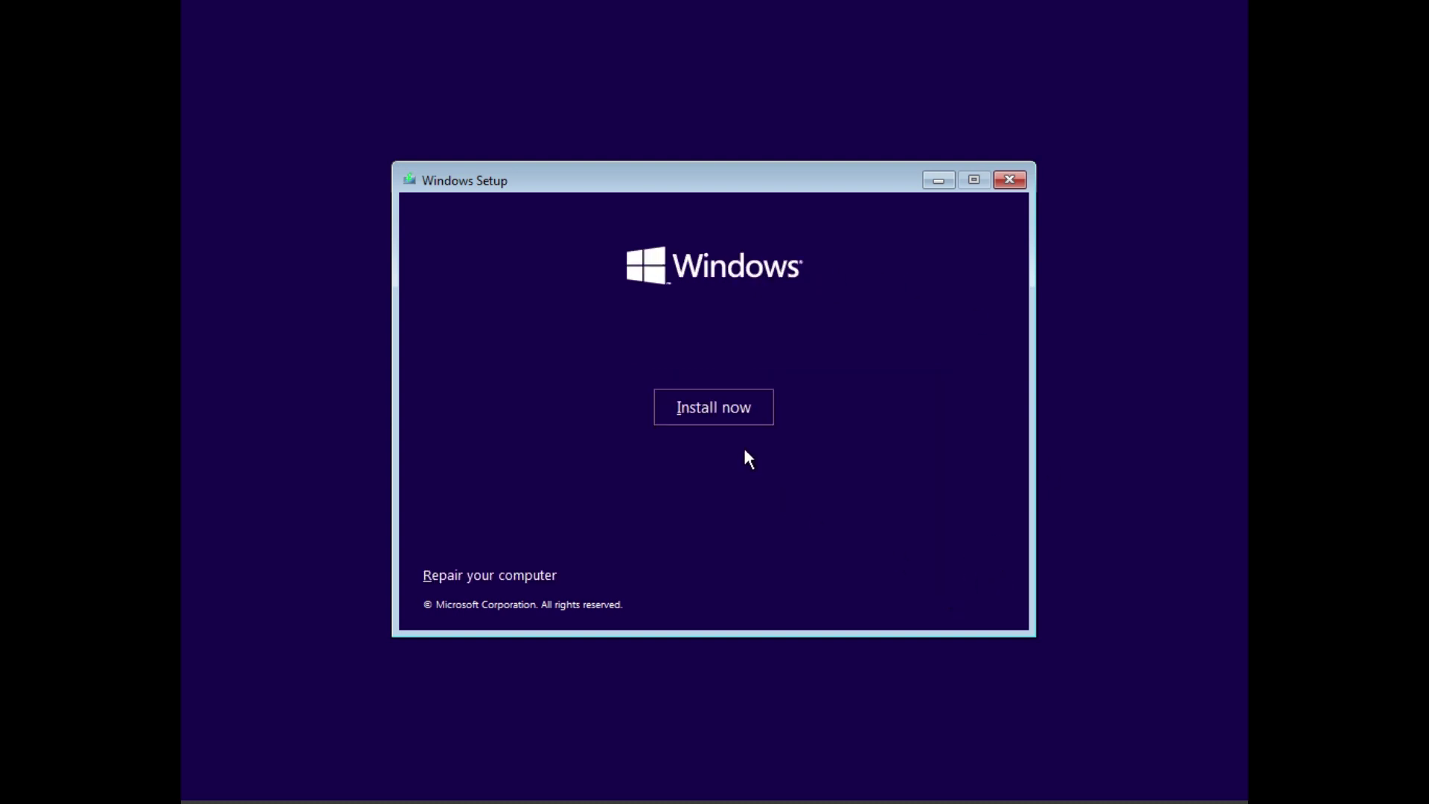
left_click(734, 414)
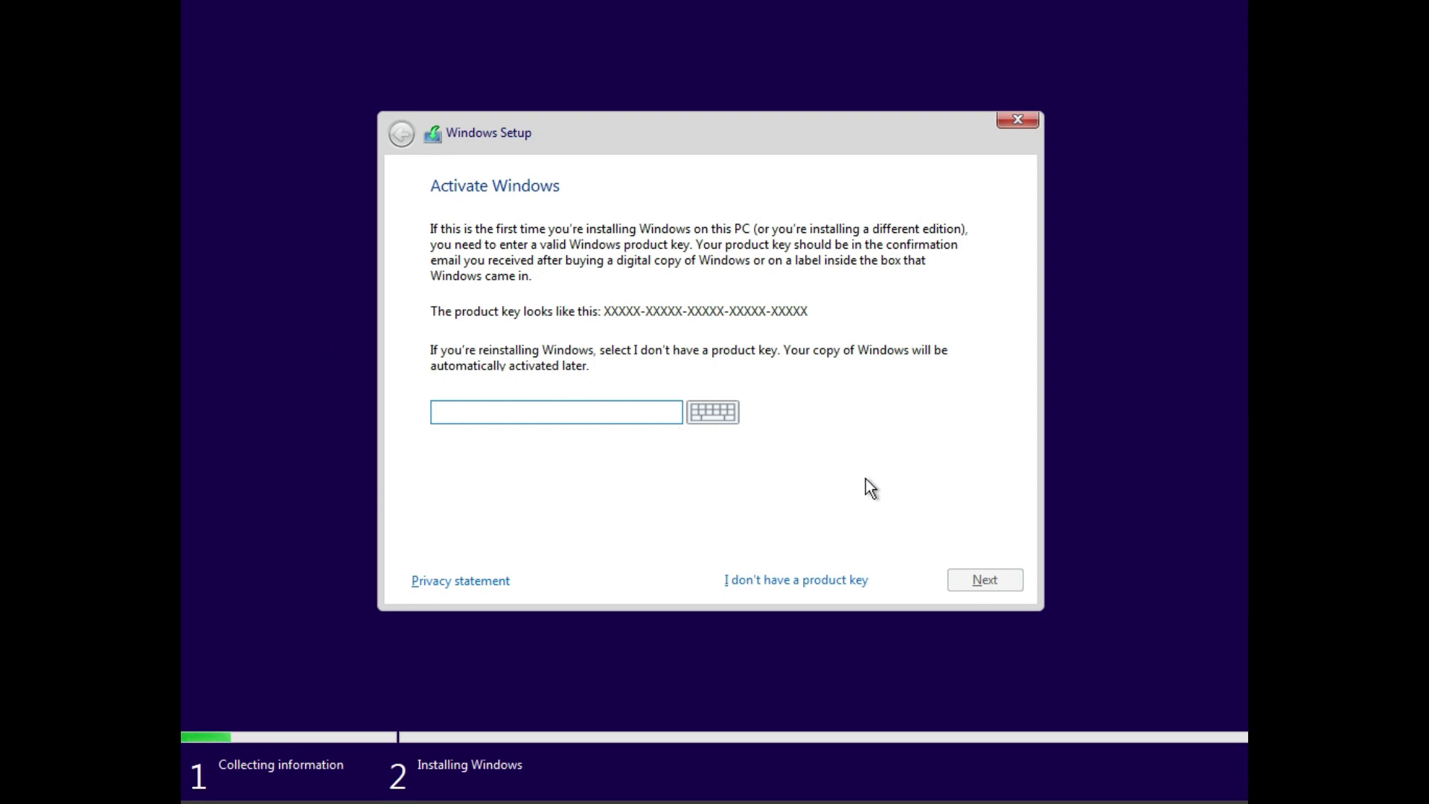
left_click(817, 580)
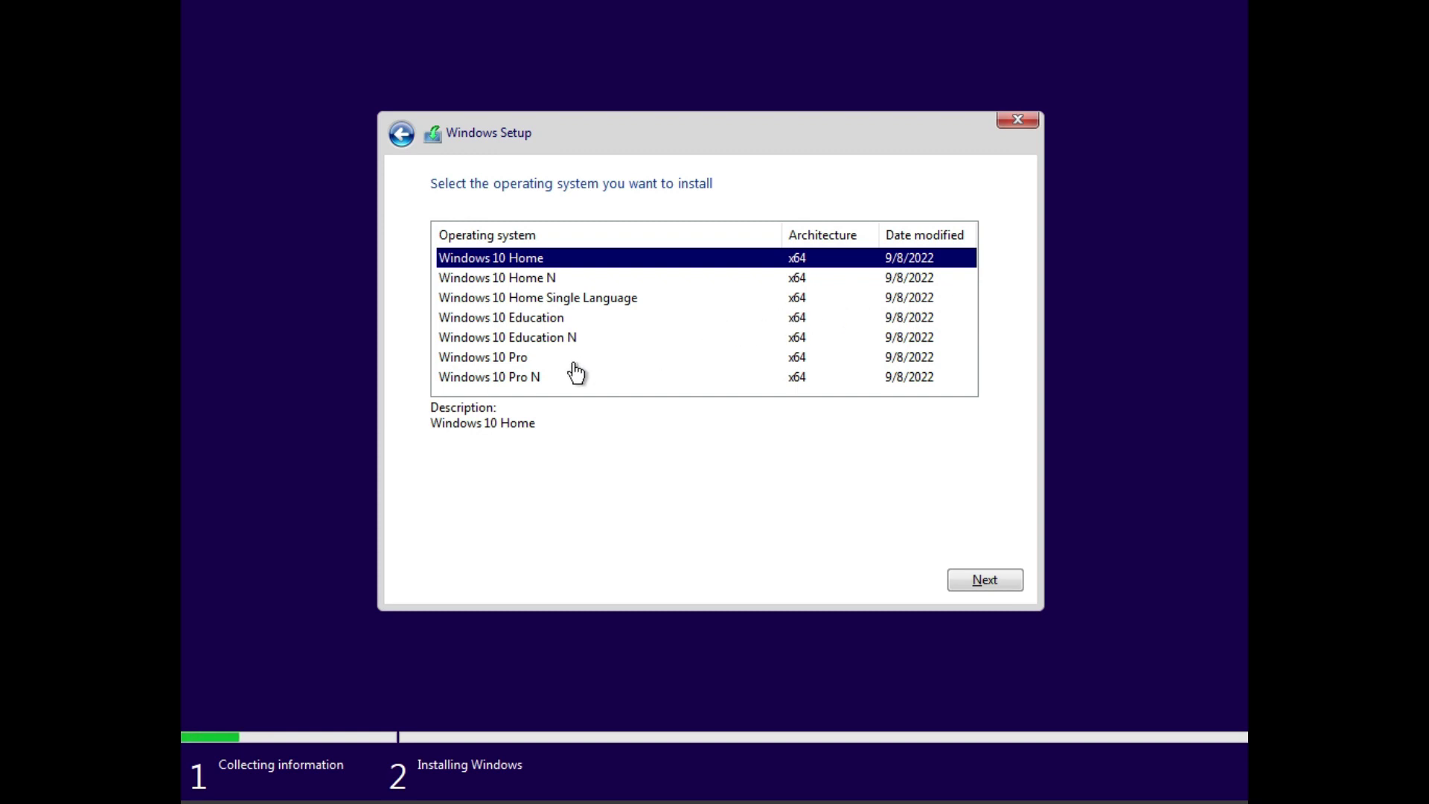
Select Windows 10 Pro as the edition and accept the license terms.
left_click(537, 360)
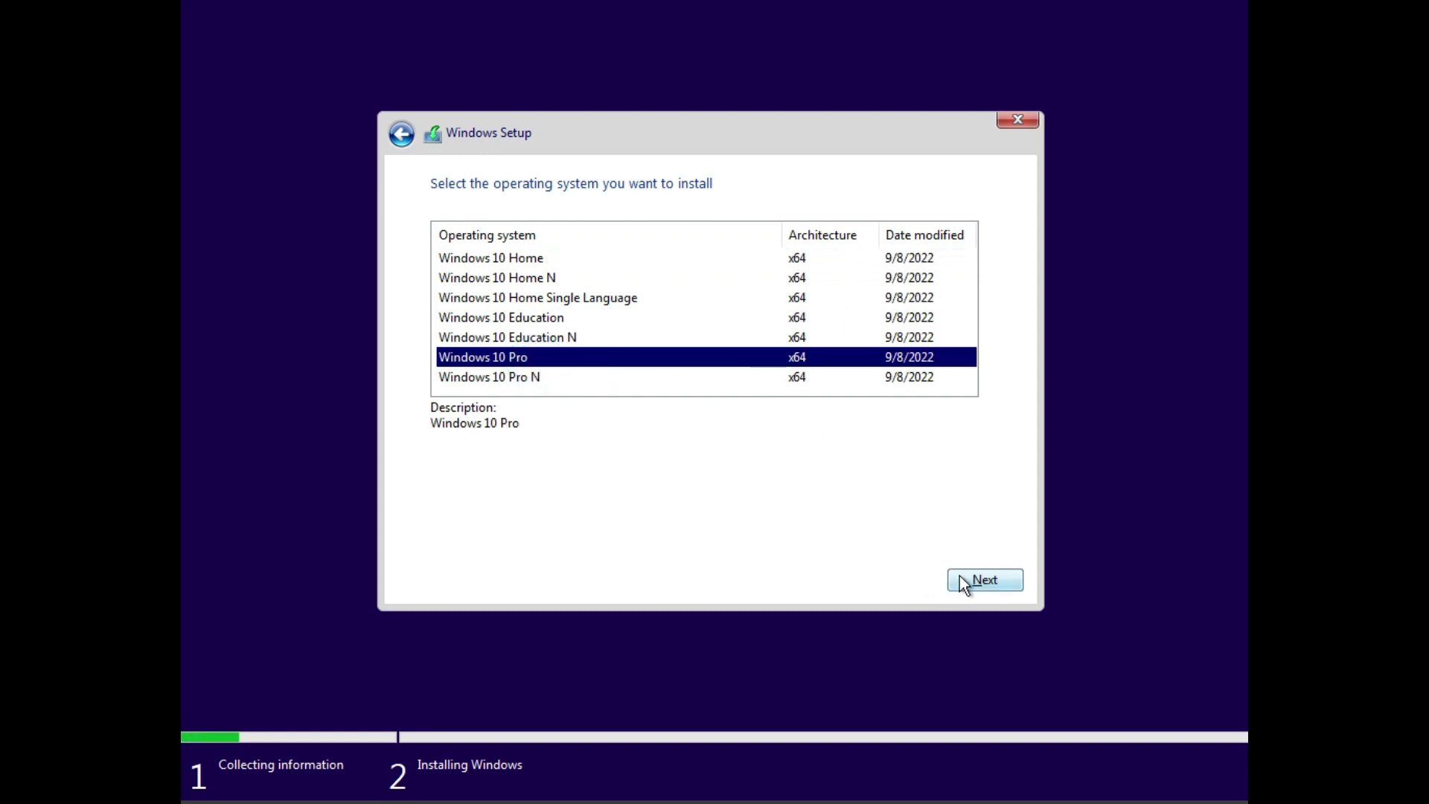
left_click(986, 580)
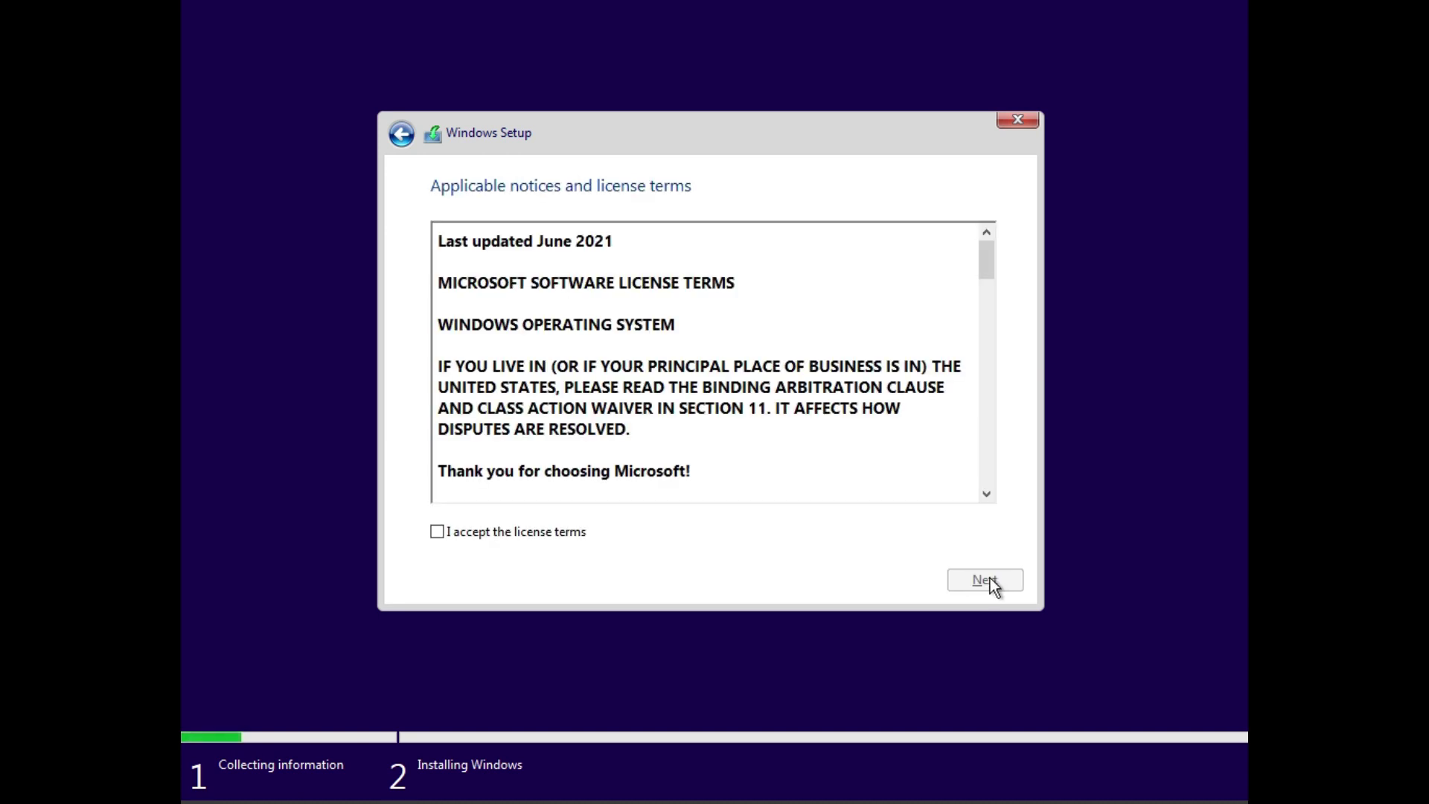
left_click(445, 533)
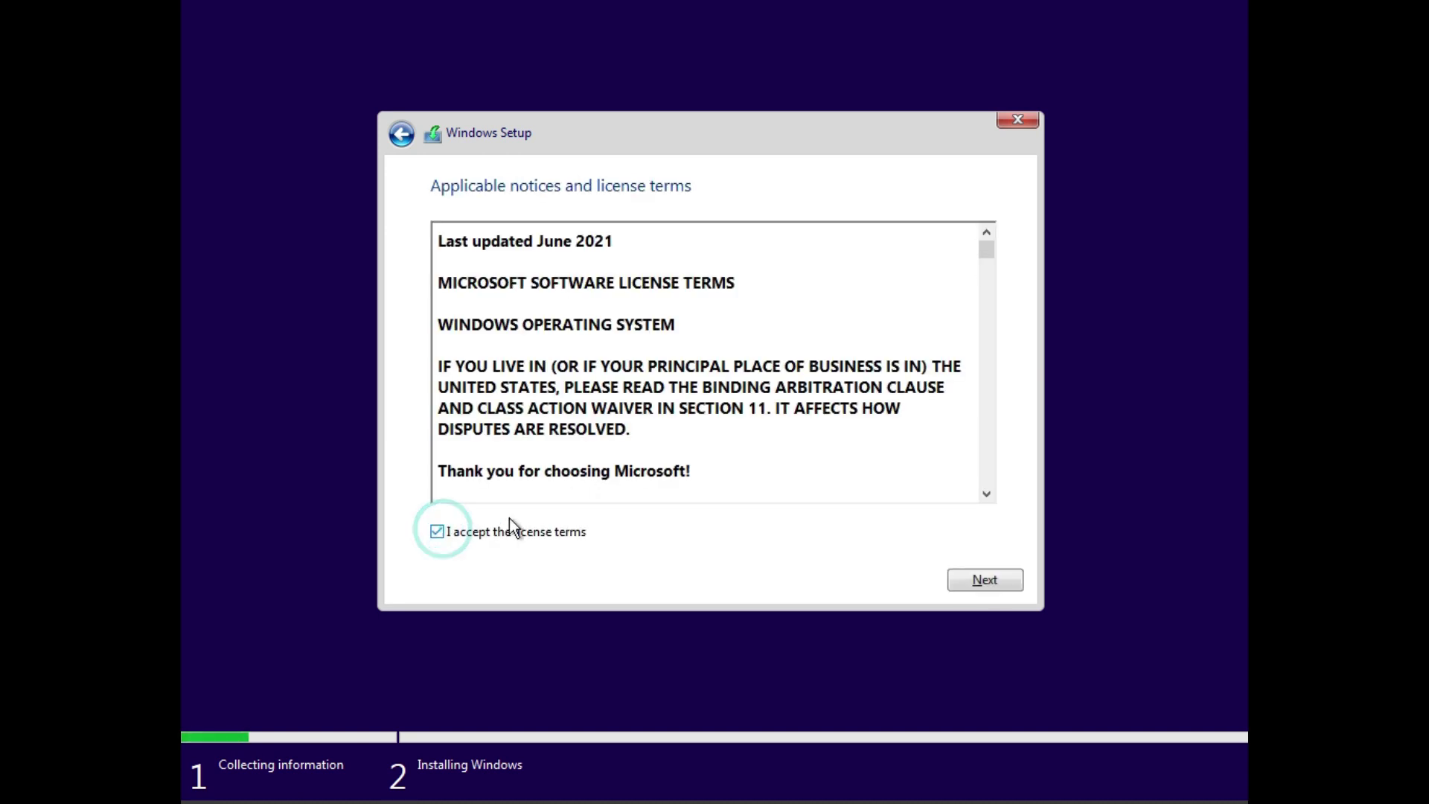
left_click(975, 580)
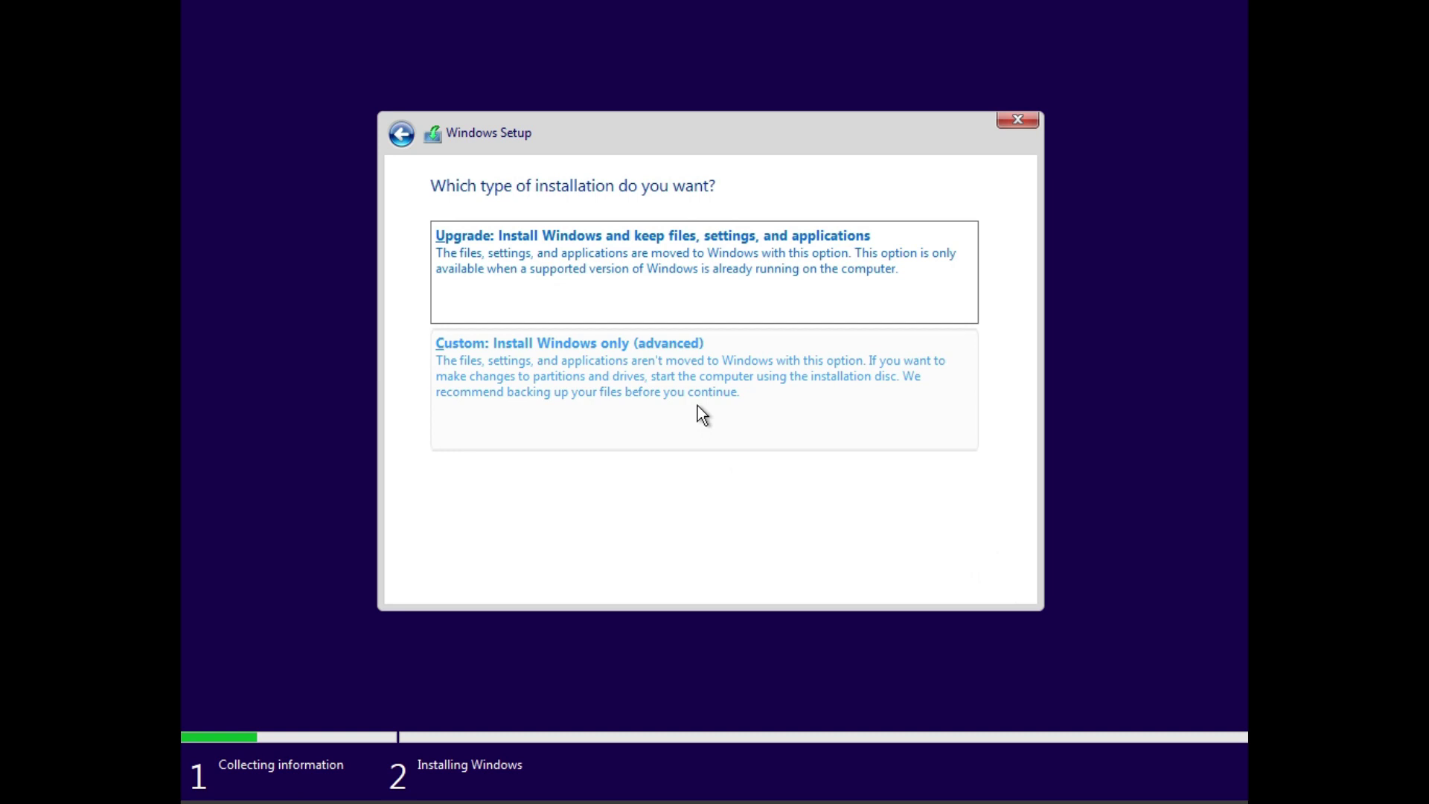
Choose 'Custom: Install Windows only (advanced)' as the installation type.
left_click(696, 390)
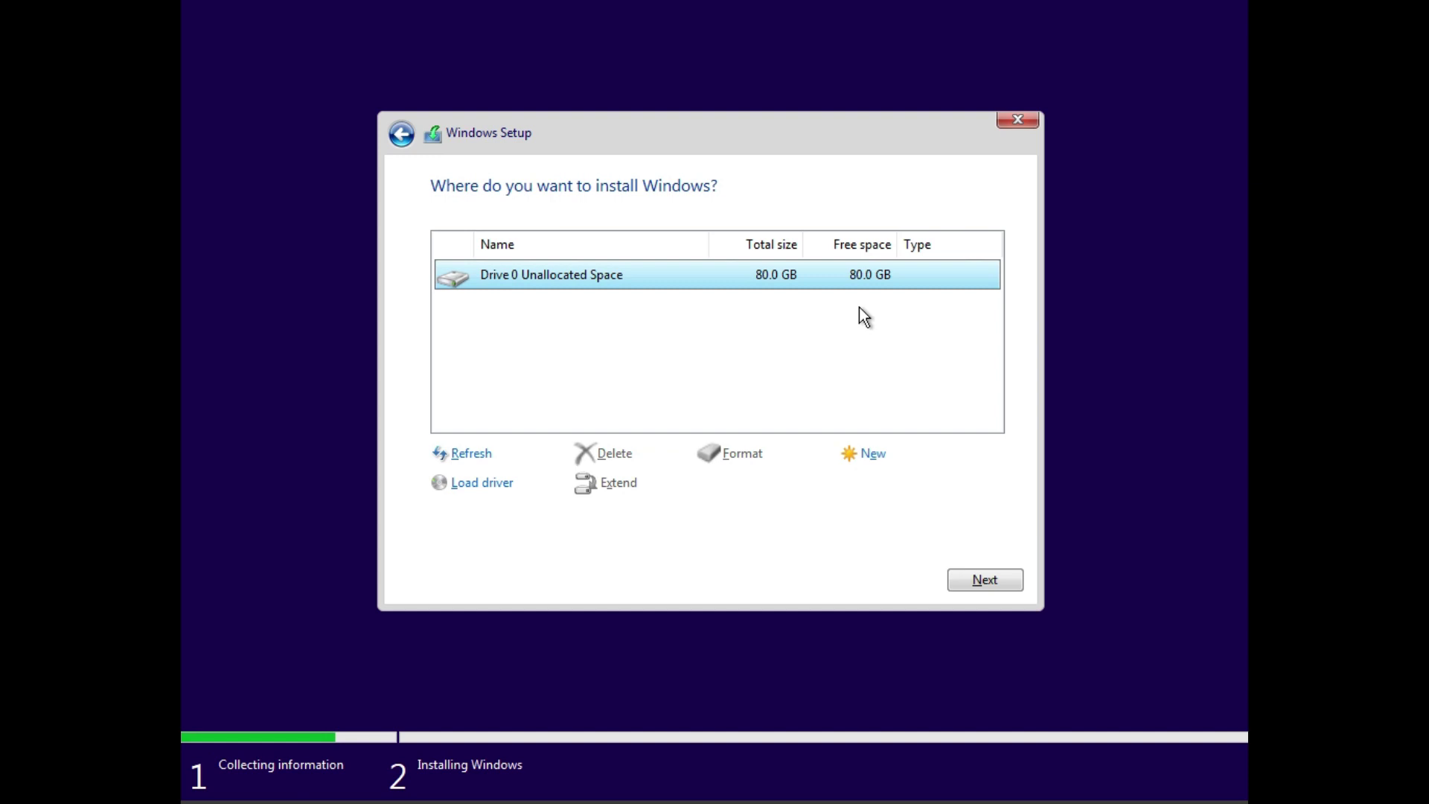
Create a new 81920 MB partition on Drive 0 and allow the extra system partitions.
left_click(872, 463)
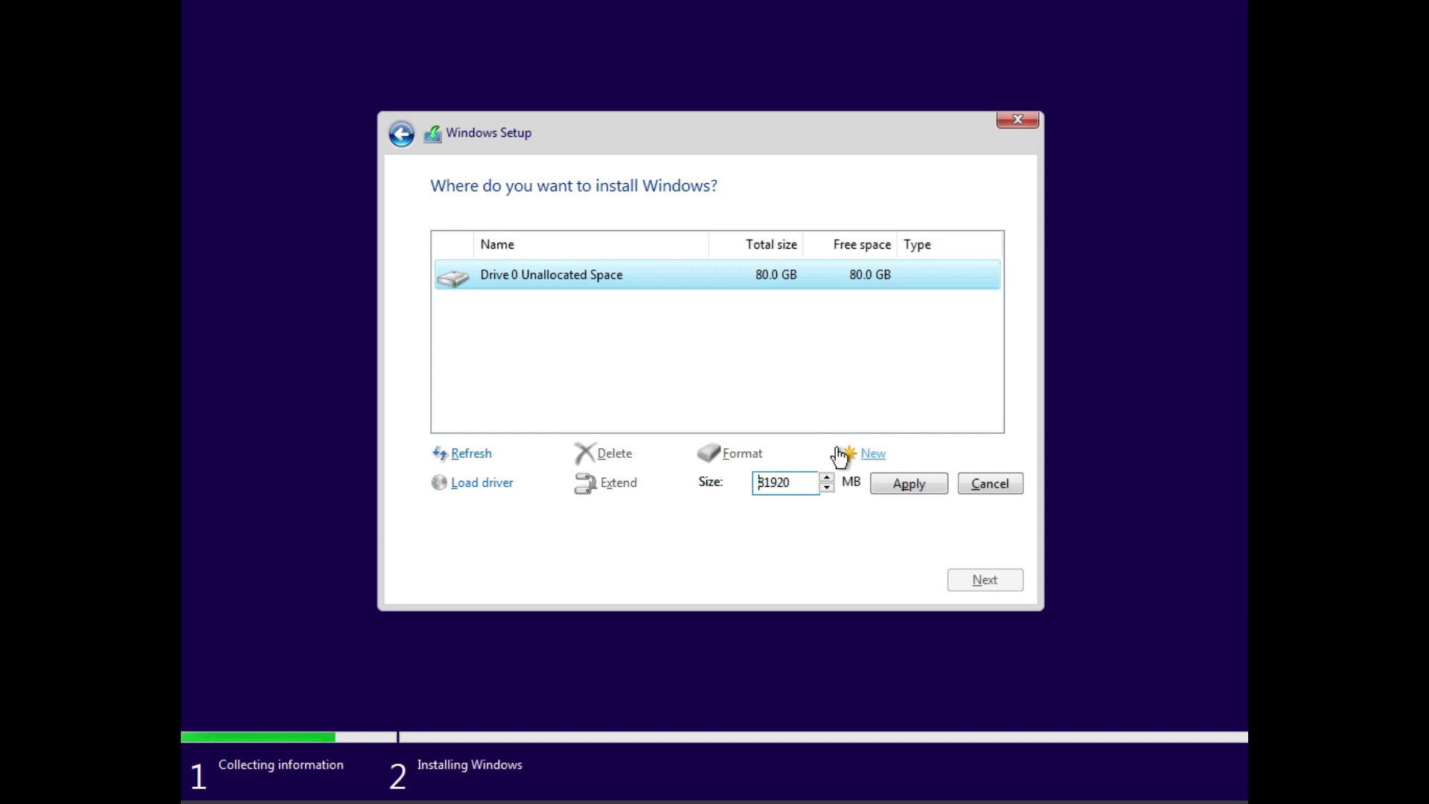
double_click(803, 481)
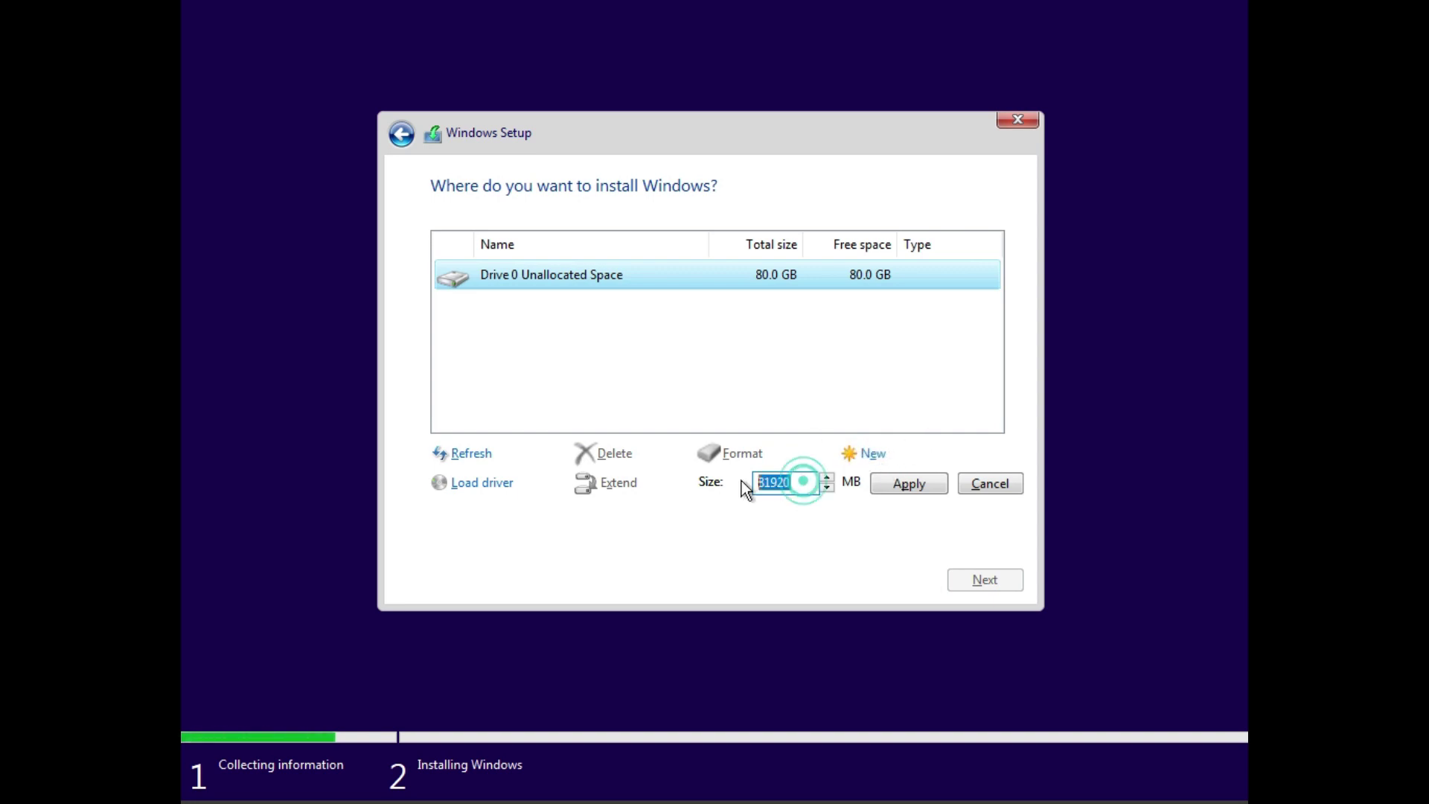
left_click(799, 480)
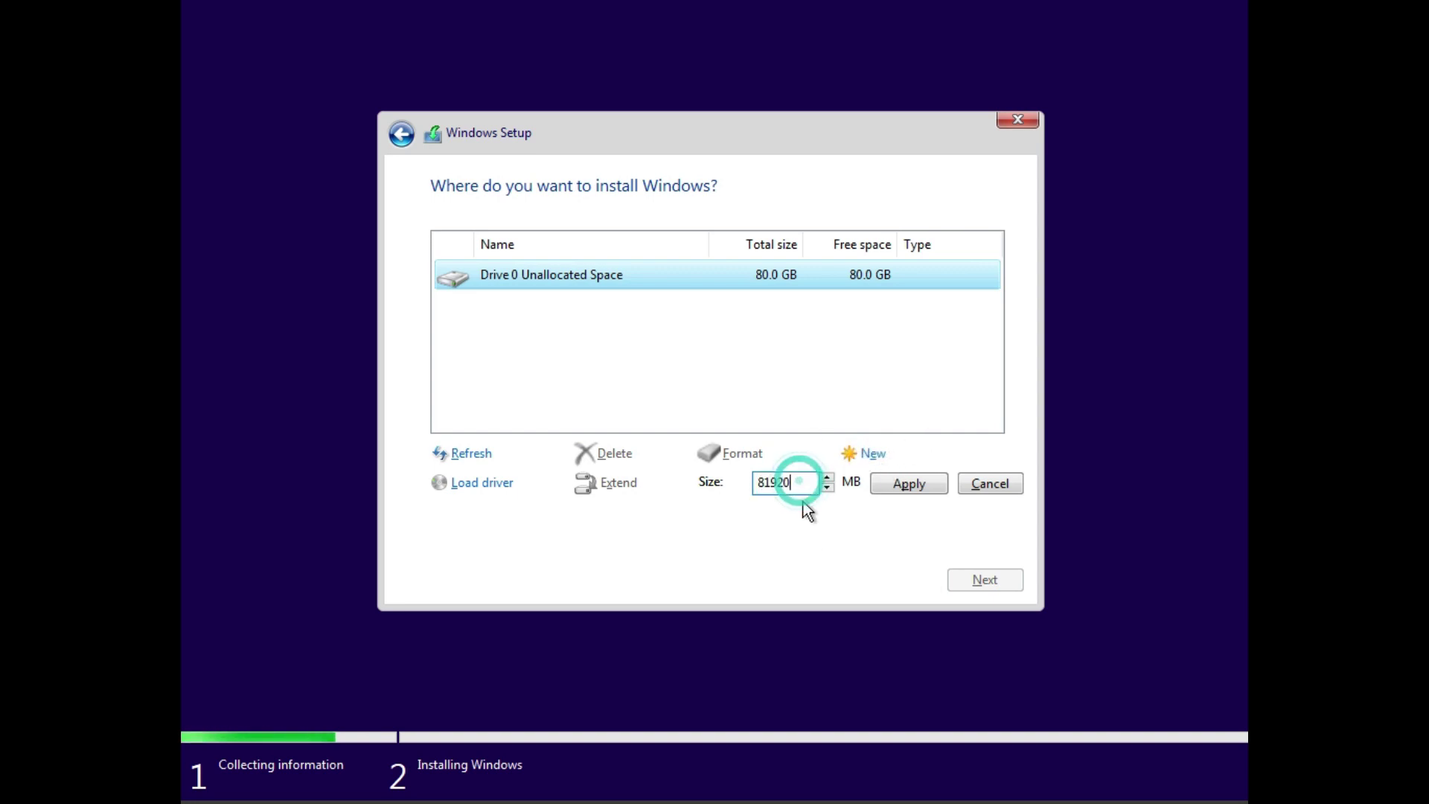
left_click(900, 494)
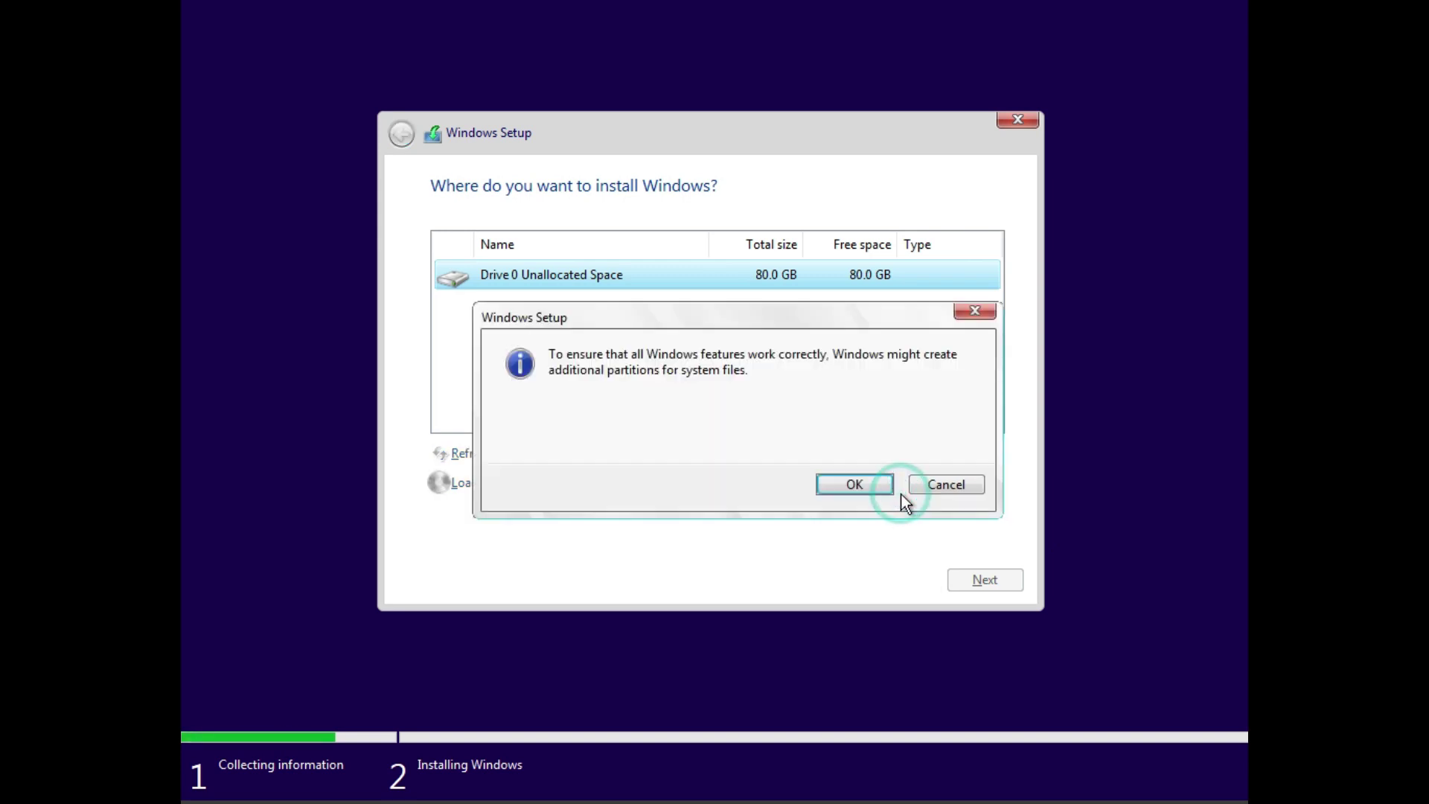
left_click(851, 495)
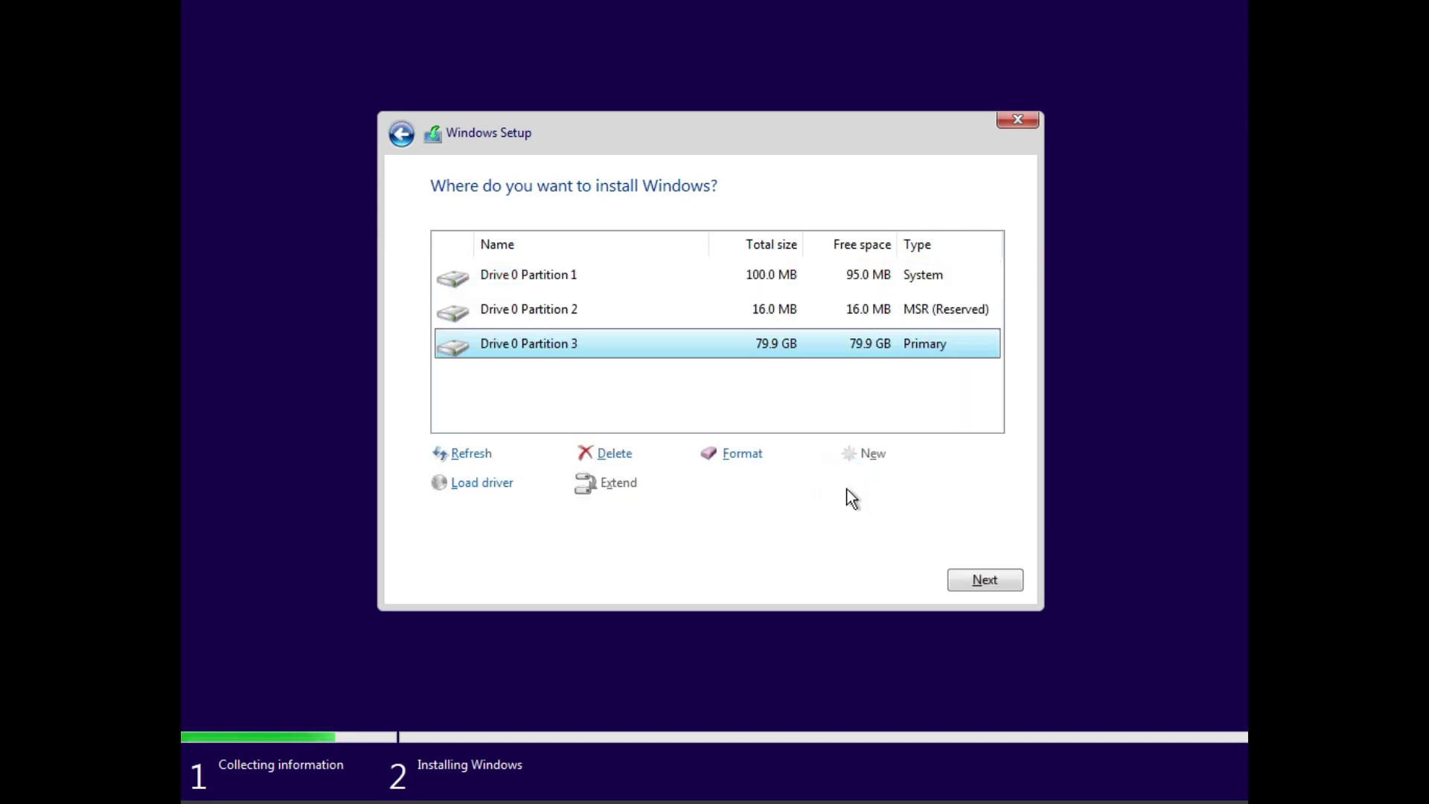
Select the 79.9 GB Primary Partition 3 and start installing Windows onto it.
left_click(943, 277)
left_click(943, 310)
left_click(937, 341)
left_click(889, 271)
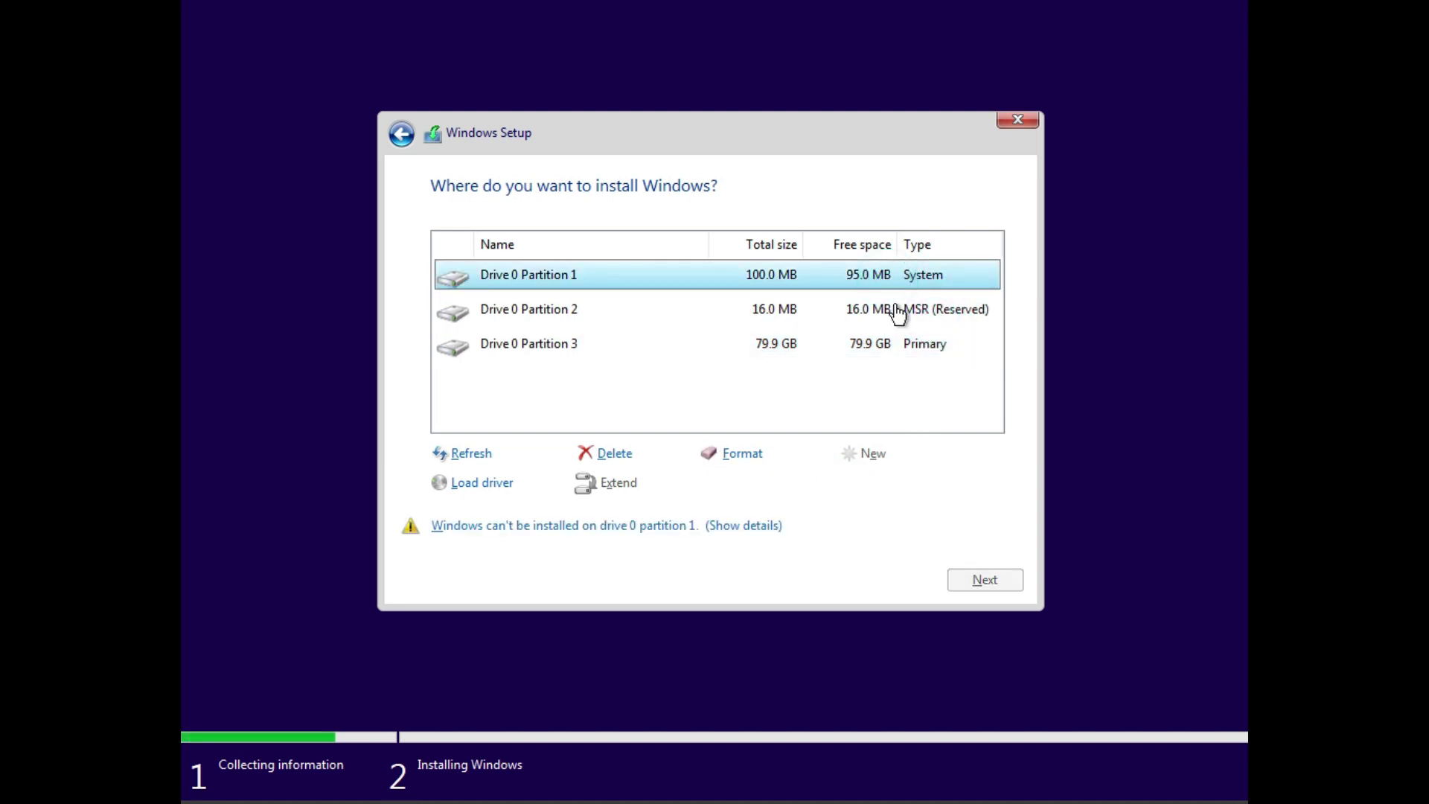
left_click(901, 316)
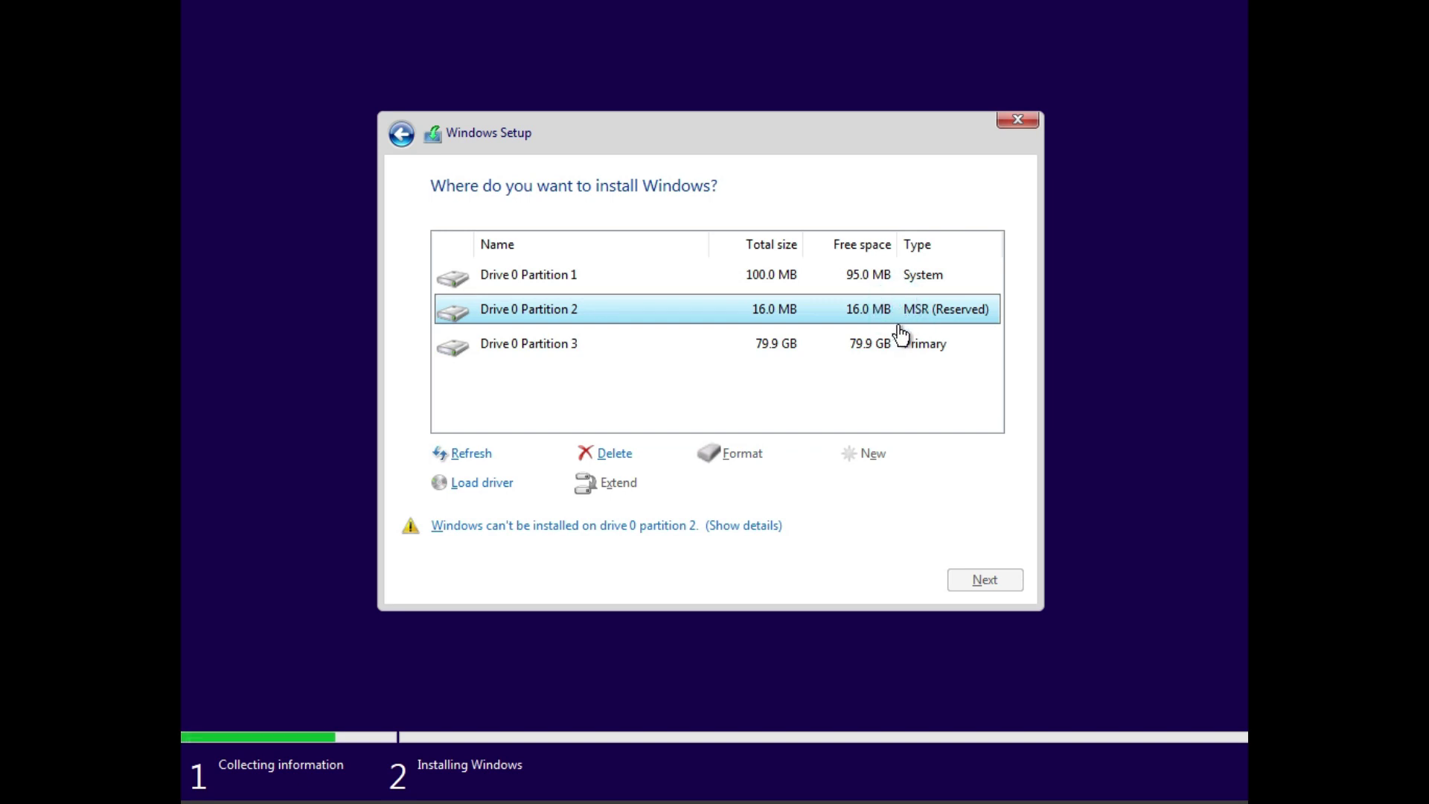
left_click(765, 354)
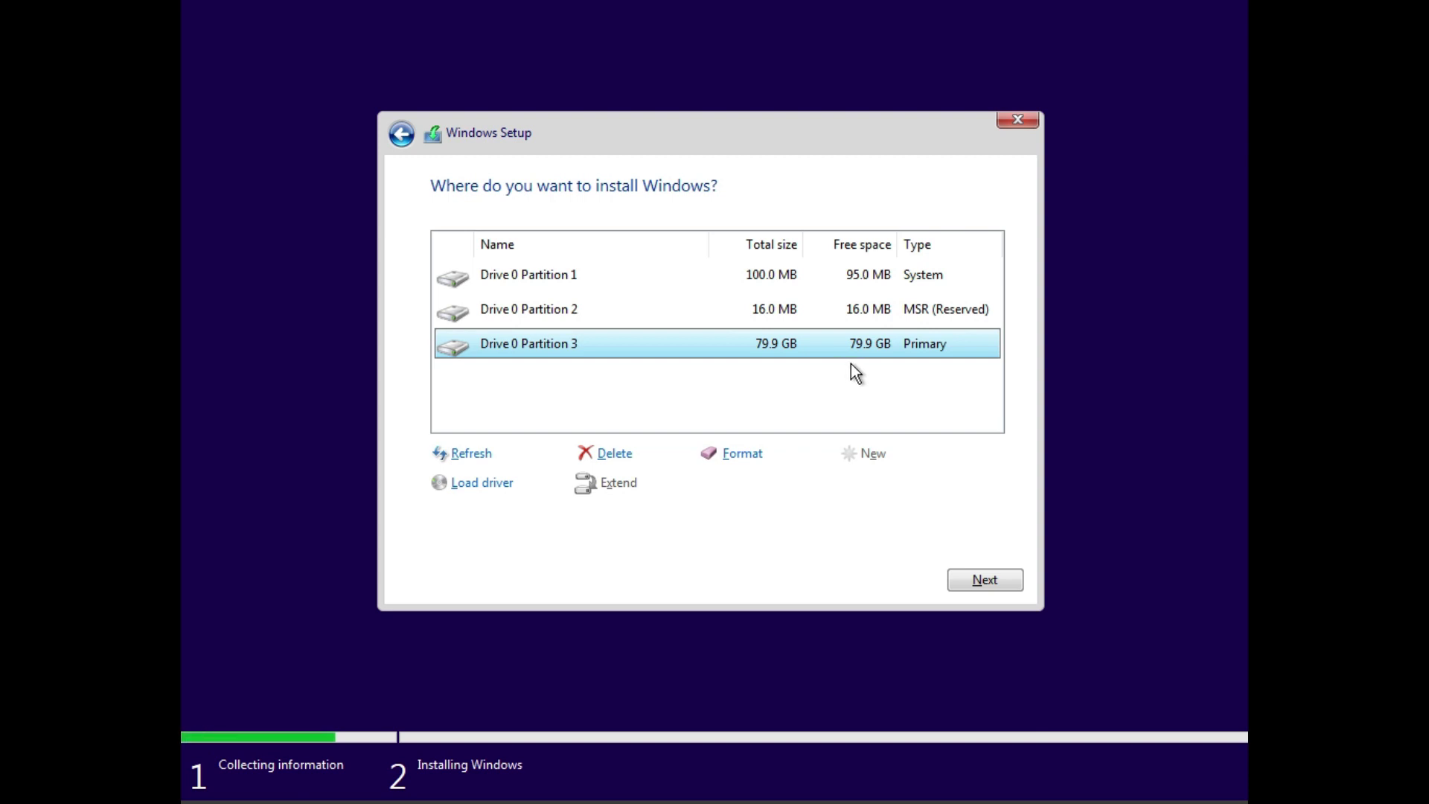
left_click(980, 586)
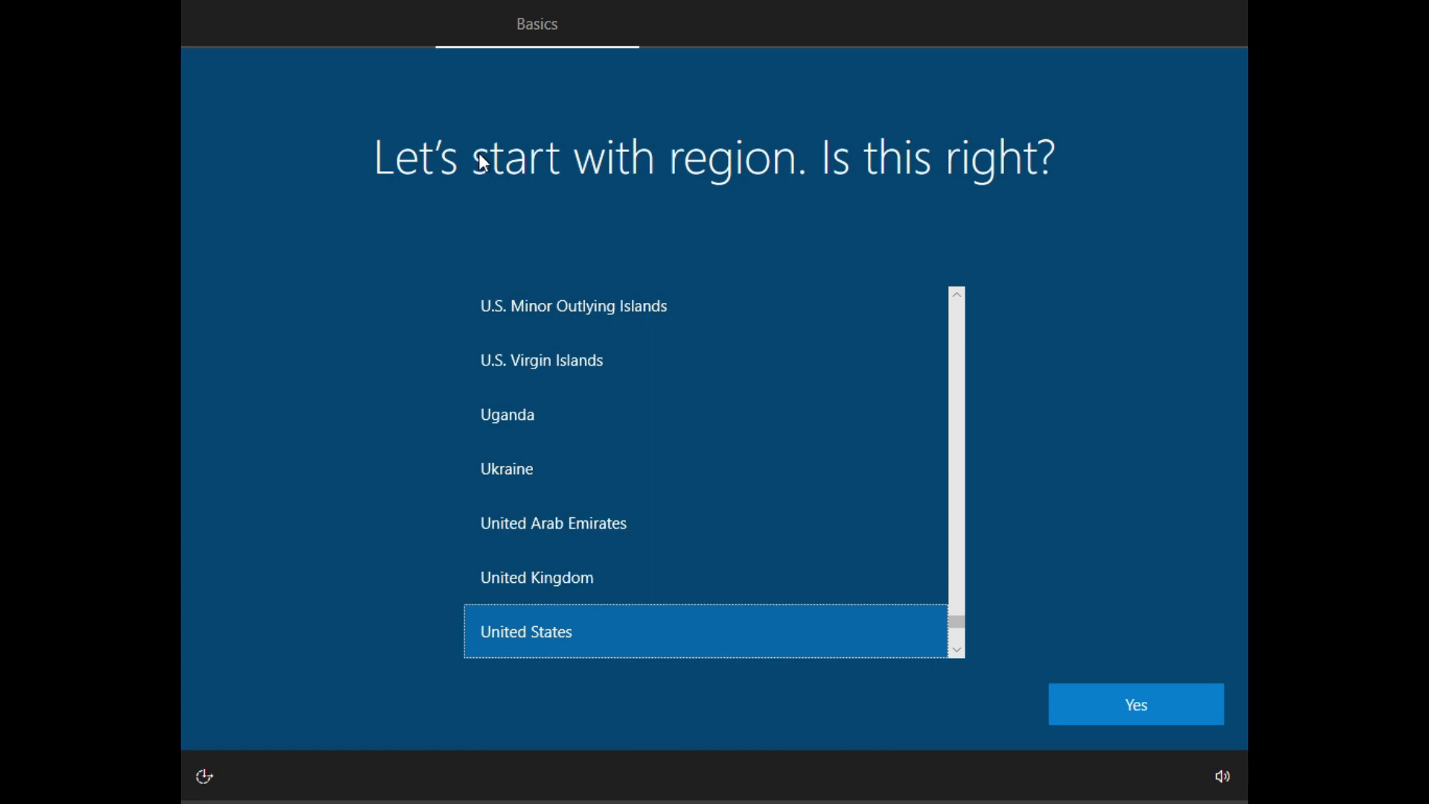
Confirm United States, skip the second keyboard layout, choose personal use, and pick an offline account.
left_click(1120, 715)
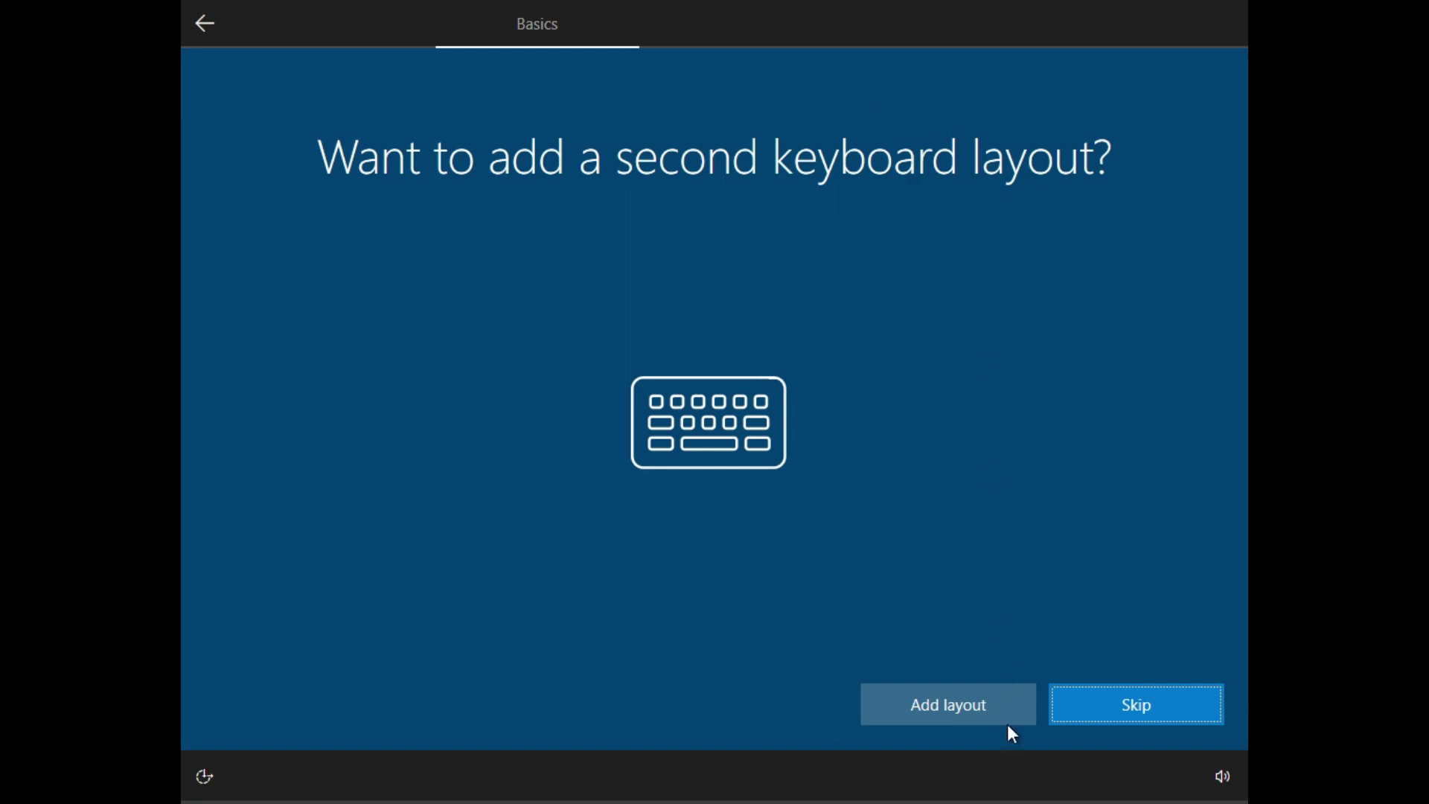
left_click(1088, 699)
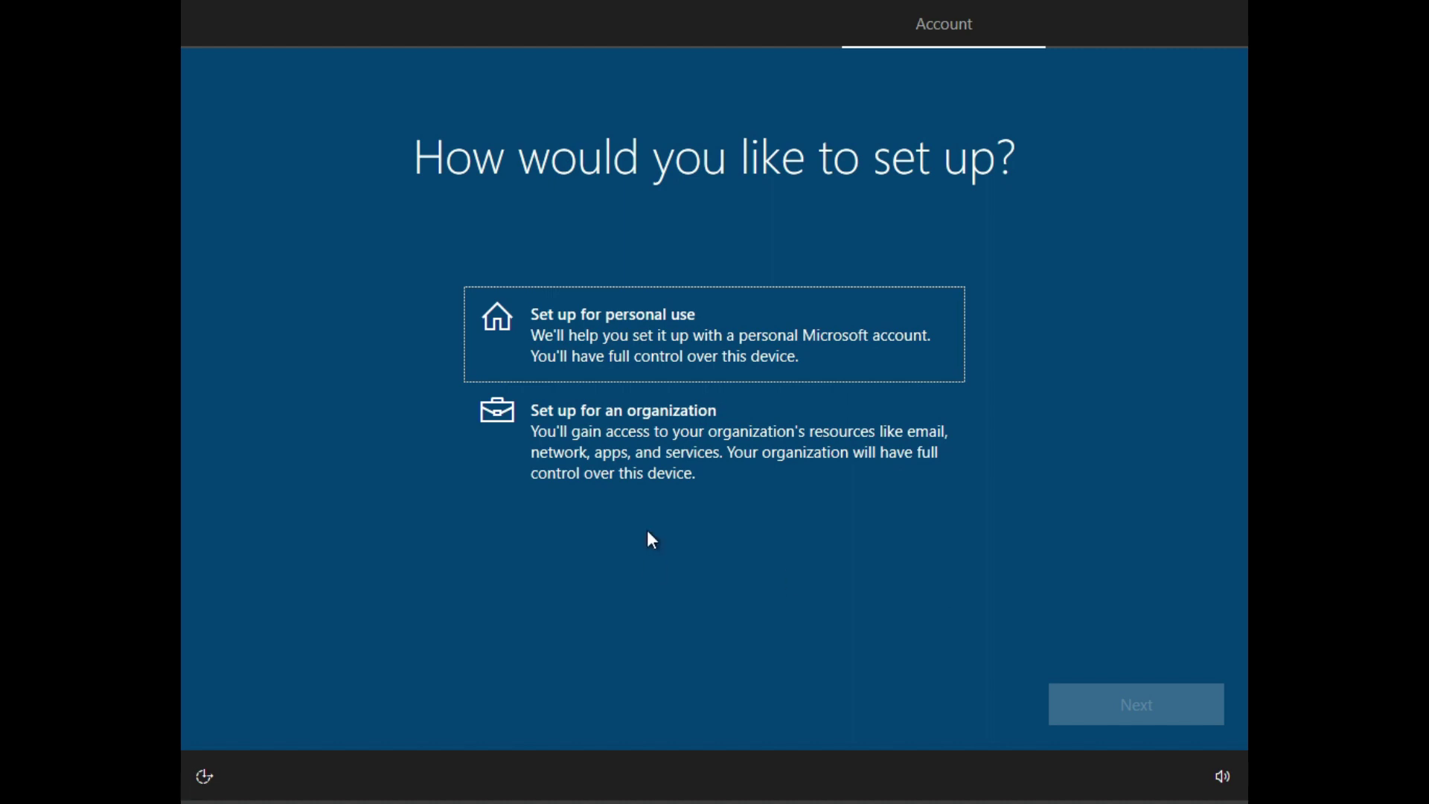
left_click(646, 361)
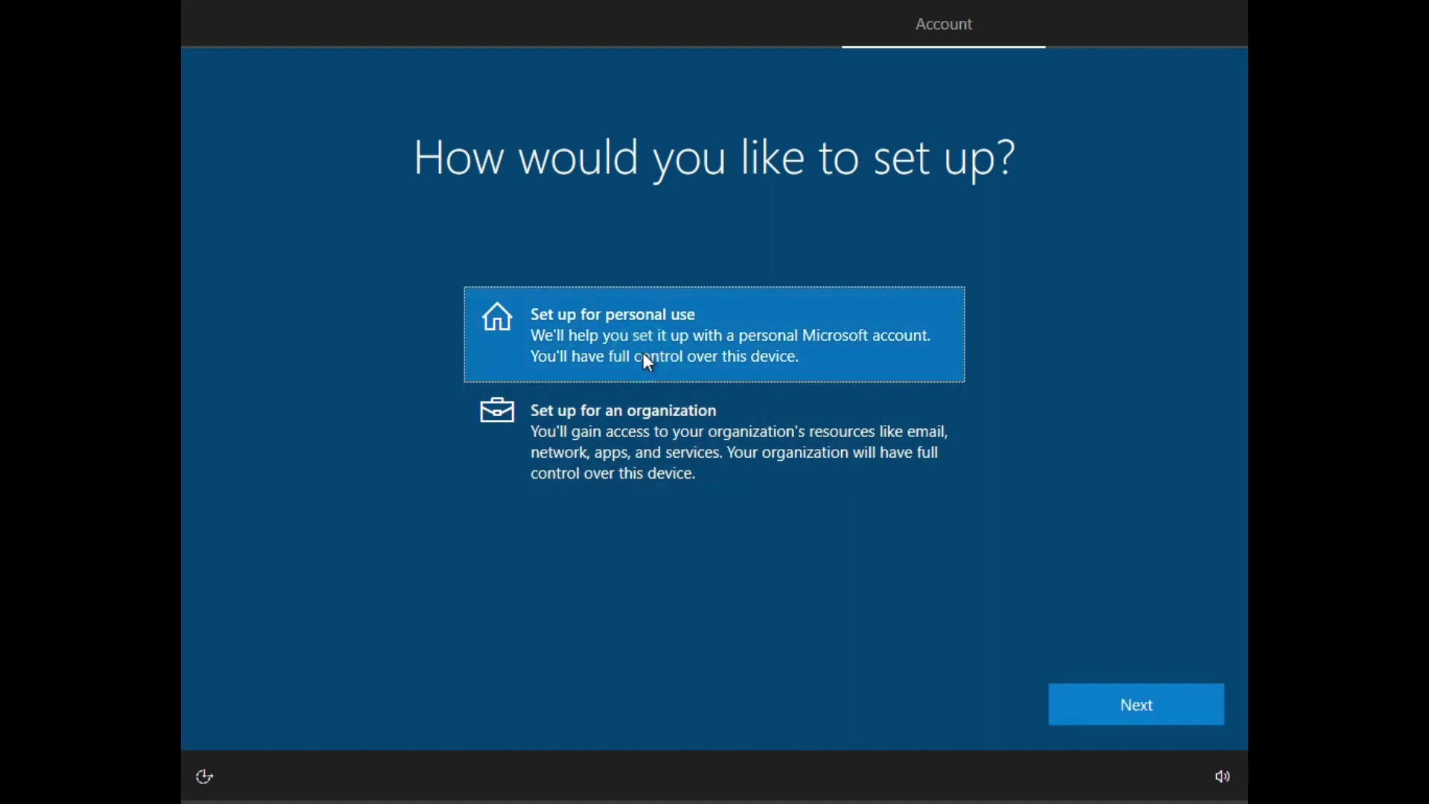
left_click(1150, 710)
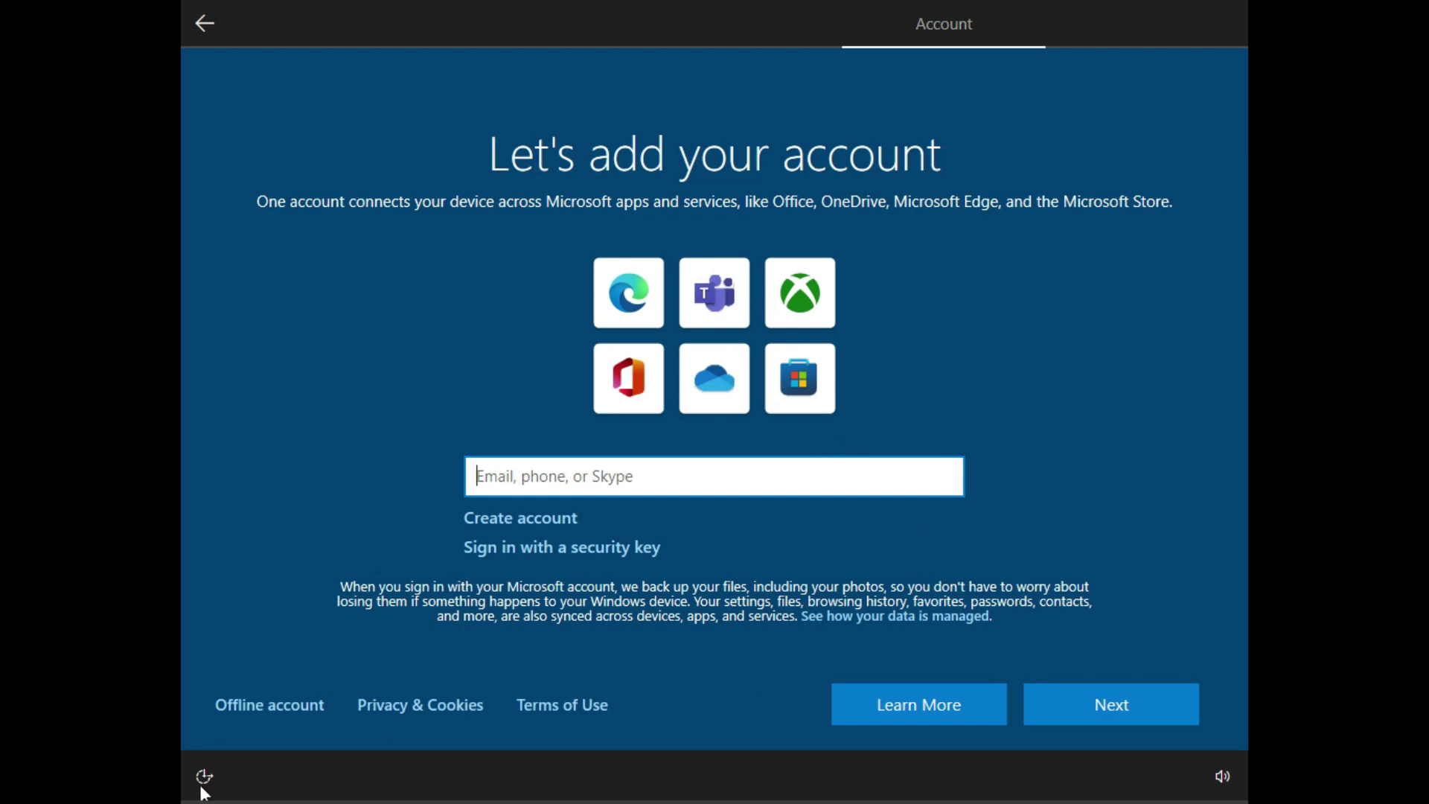
left_click(288, 716)
left_click(268, 705)
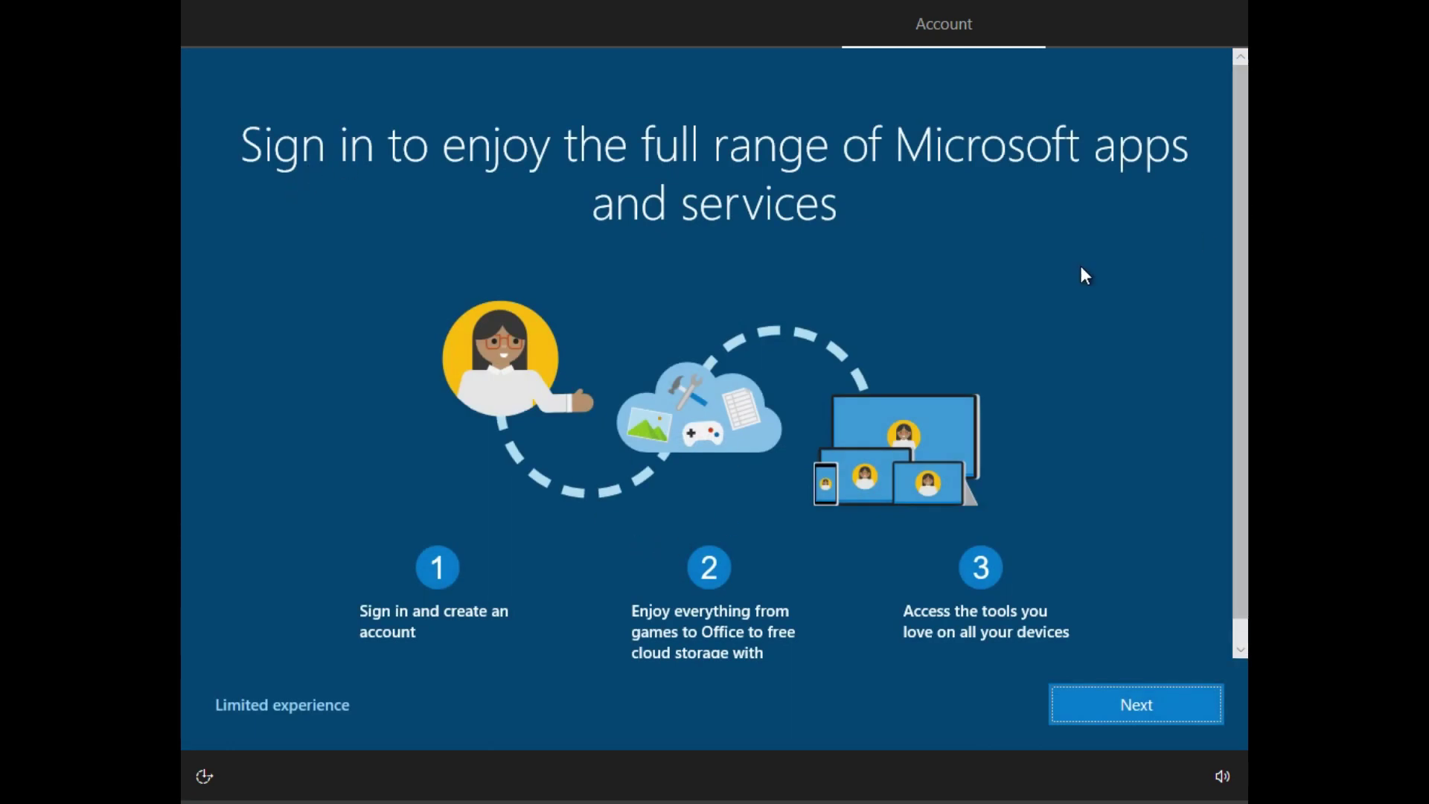
Choose Limited experience and enter the local account's user name.
left_click(314, 714)
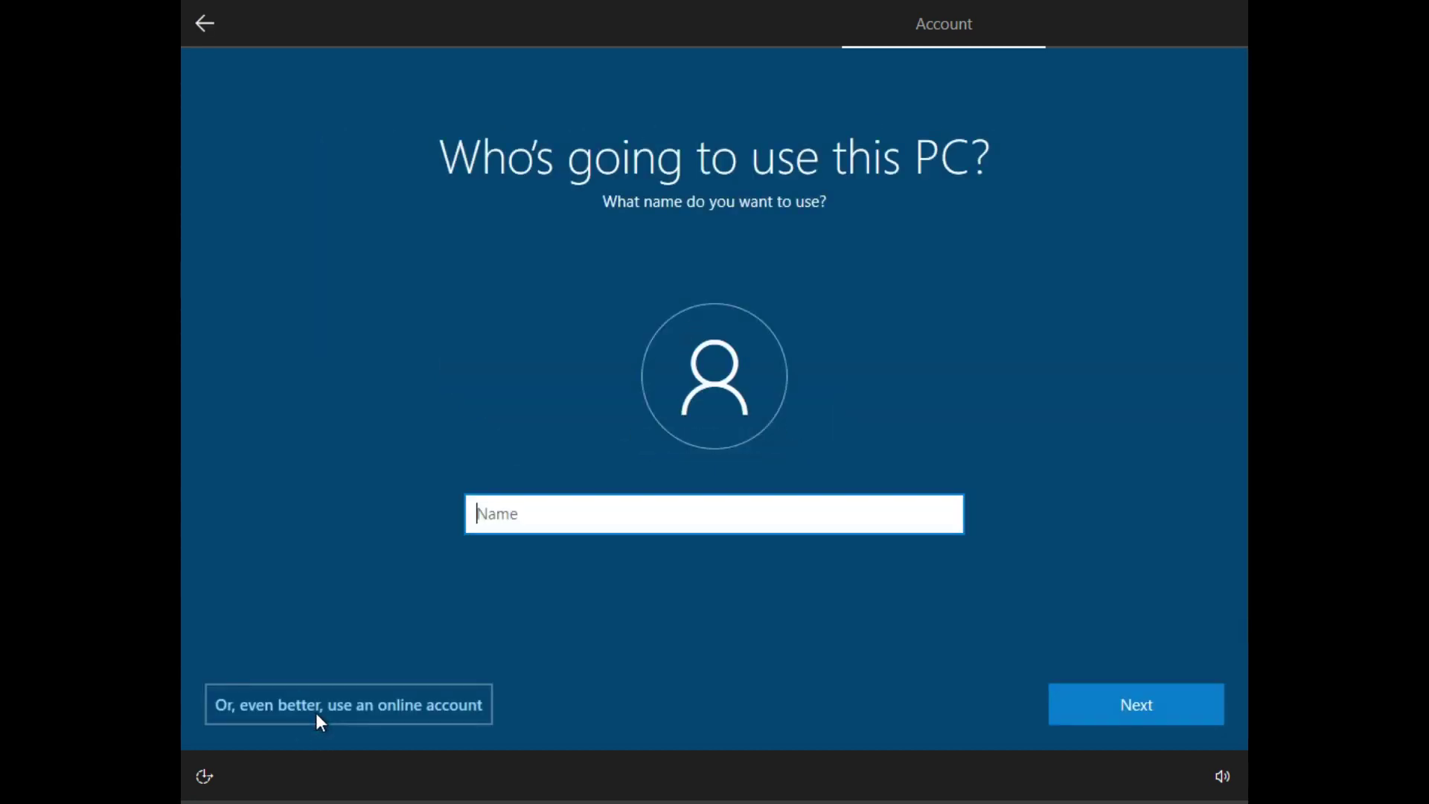
left_click(645, 519)
left_click(601, 501)
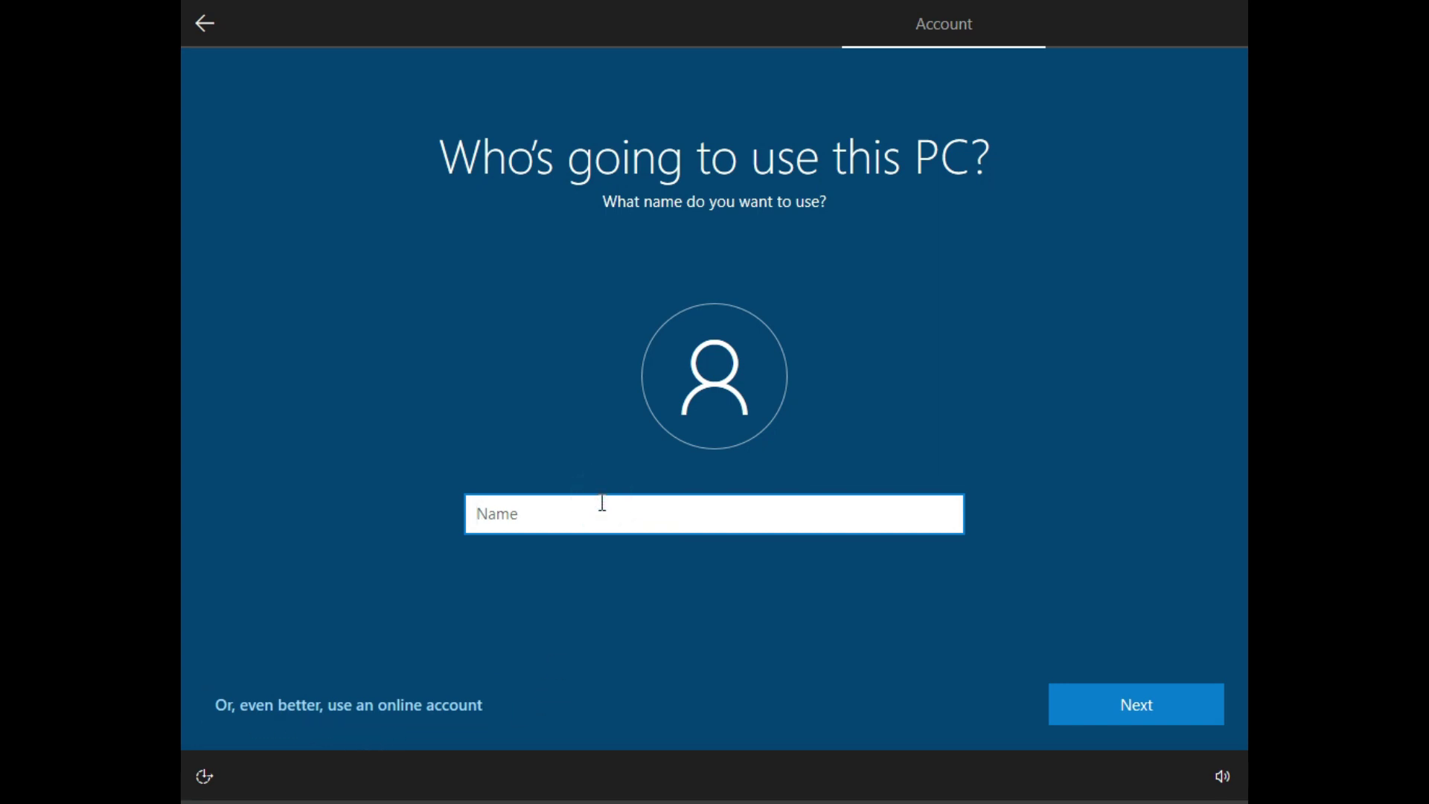
type("TarZo")
left_click(1172, 698)
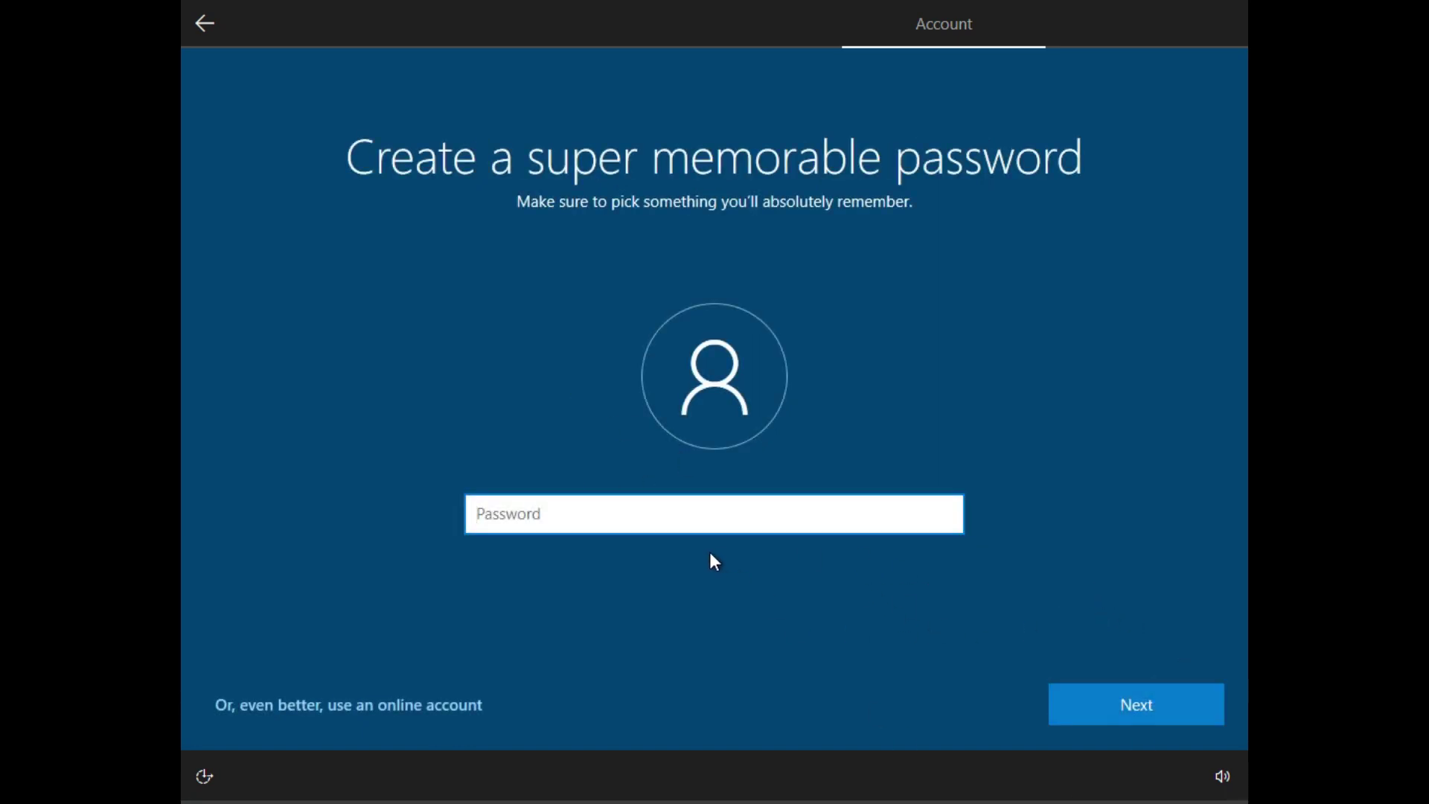
Leave the password blank, turn off all six privacy options, accept, and skip experience customization.
left_click(1164, 707)
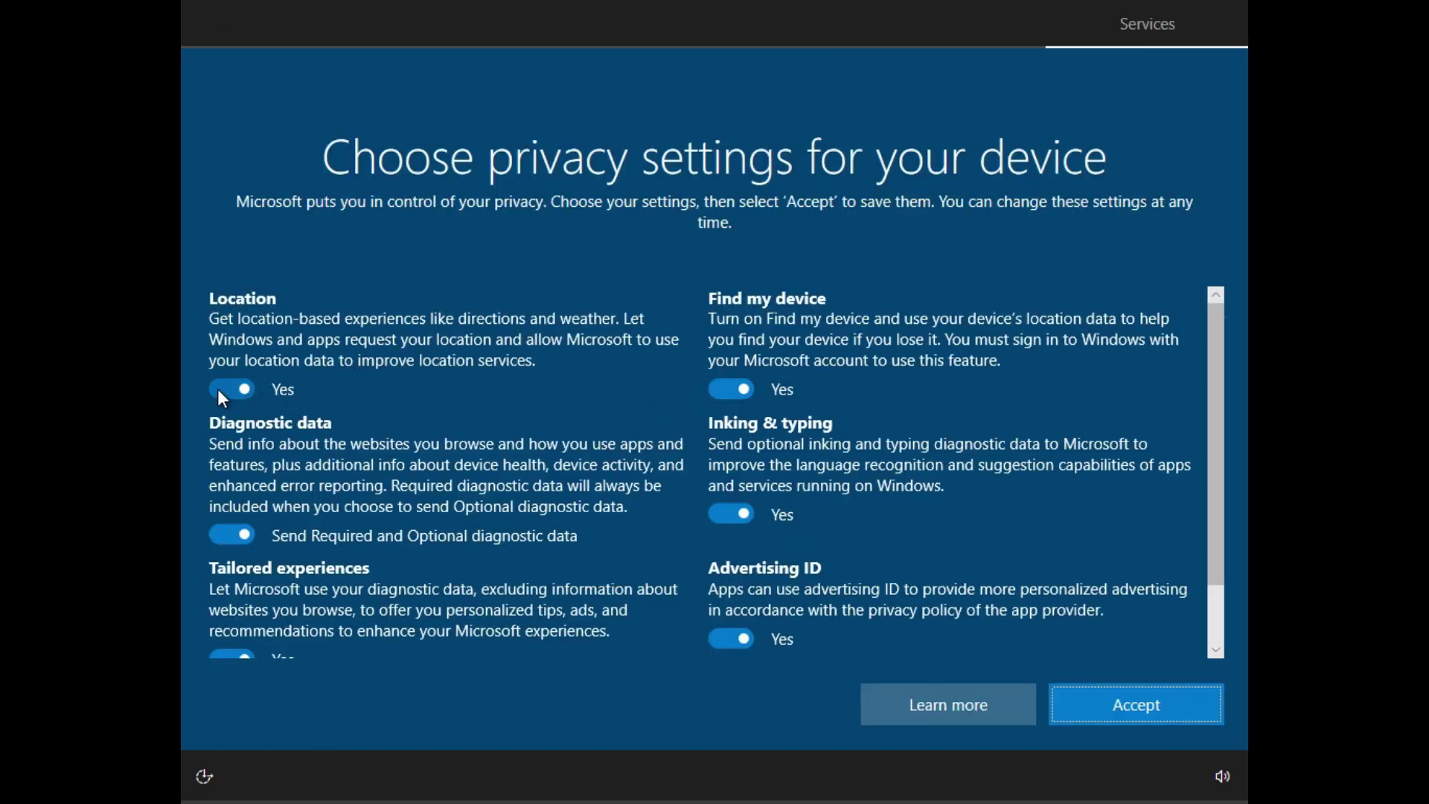
left_click(217, 387)
left_click(218, 535)
left_click(732, 389)
left_click(733, 494)
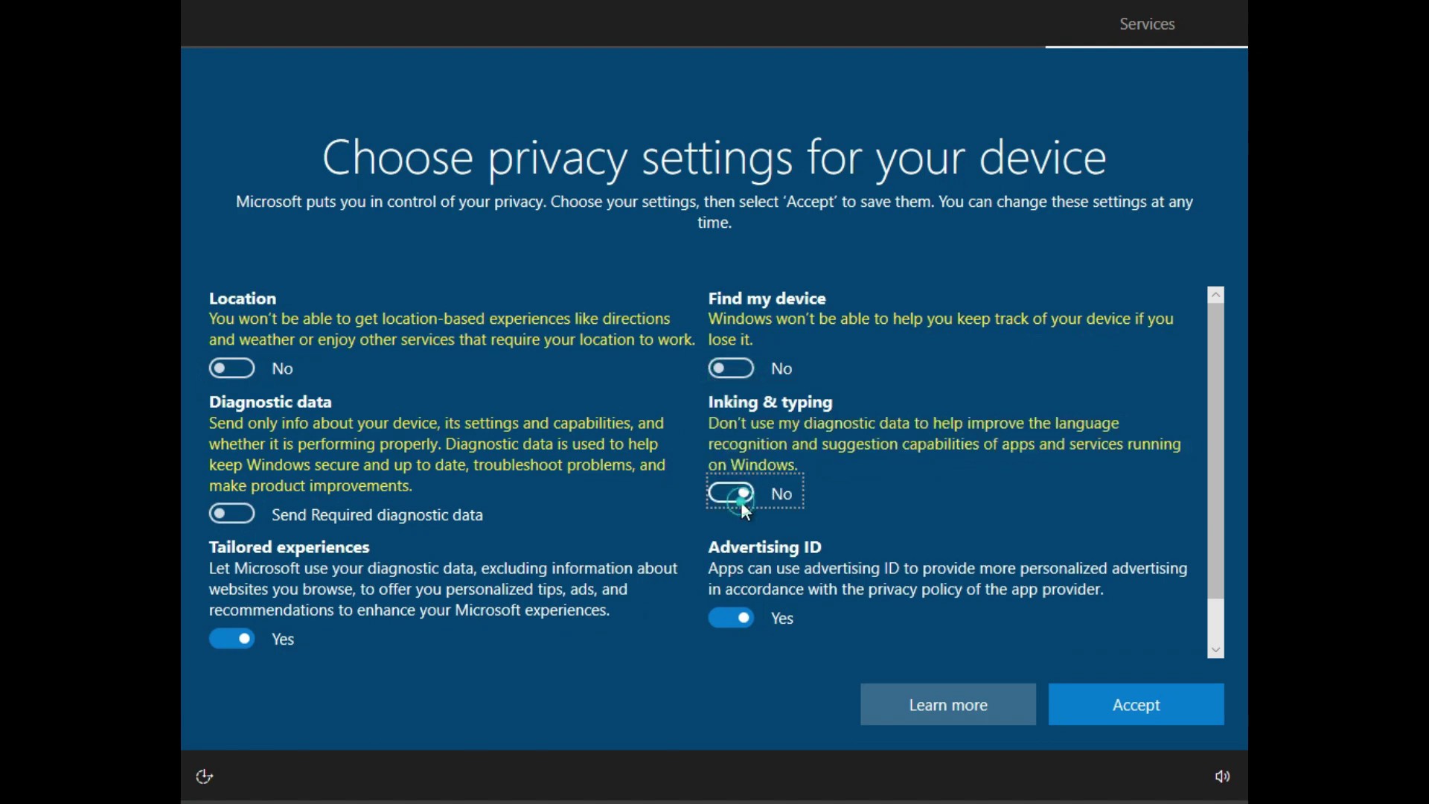
left_click(726, 612)
left_click(233, 640)
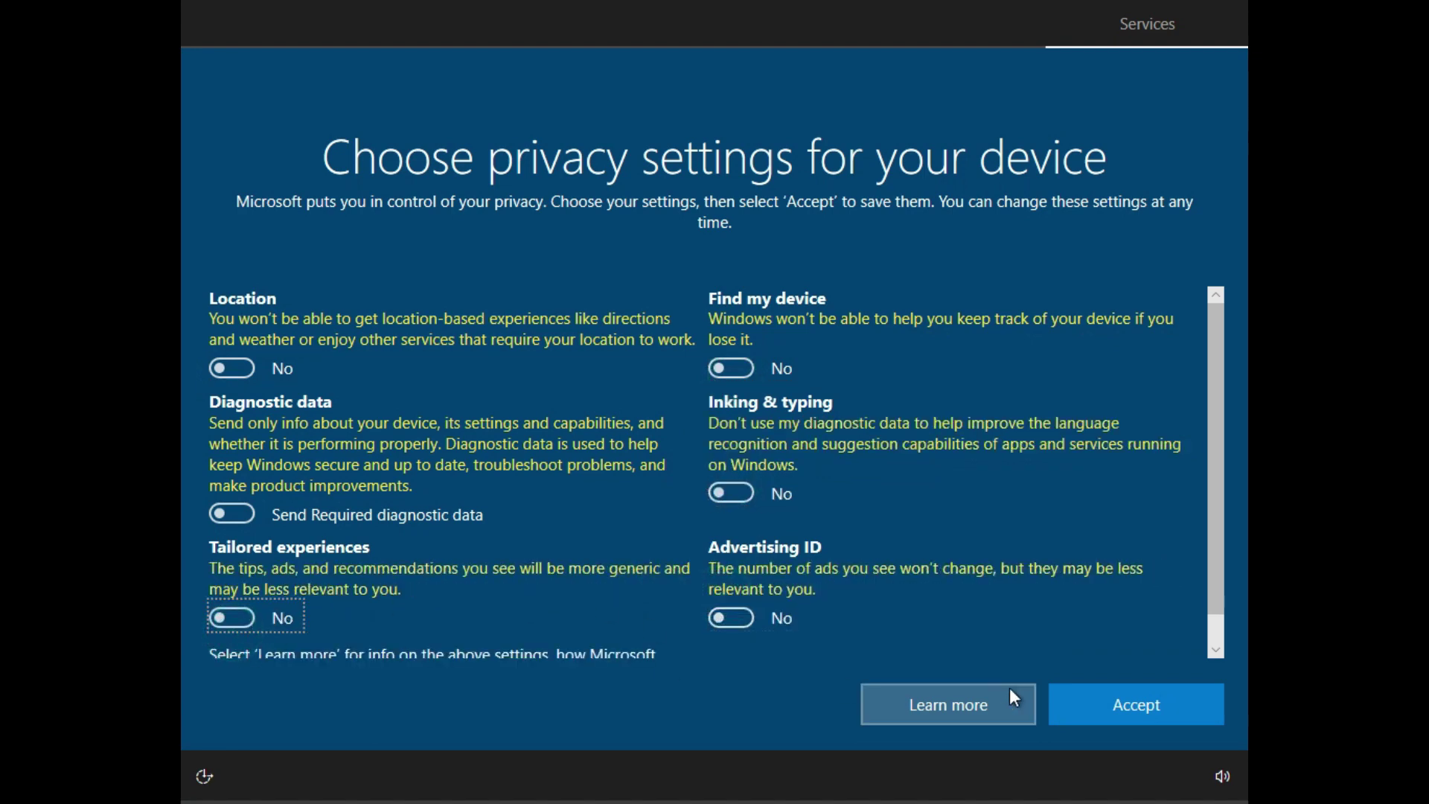
left_click(1131, 713)
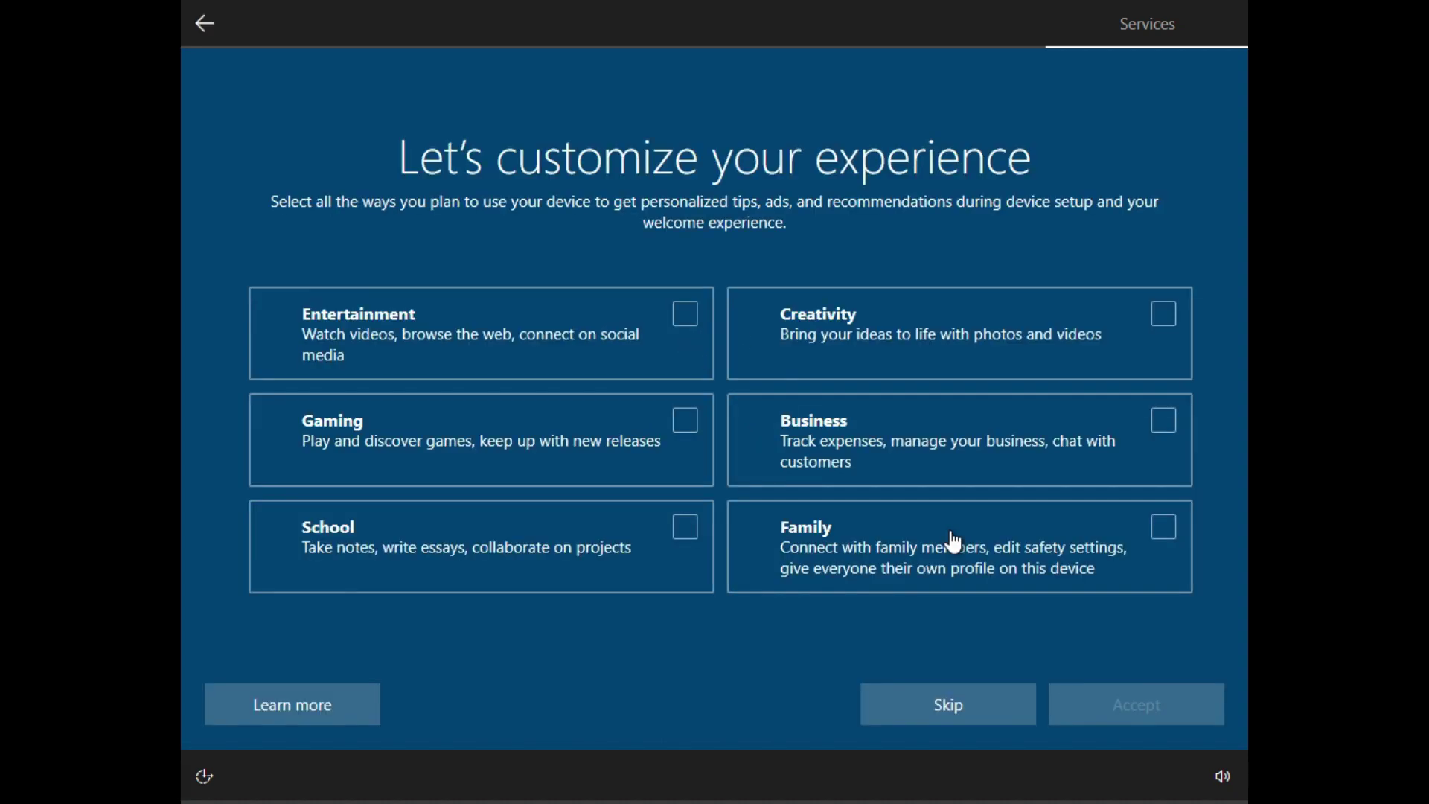
left_click(890, 704)
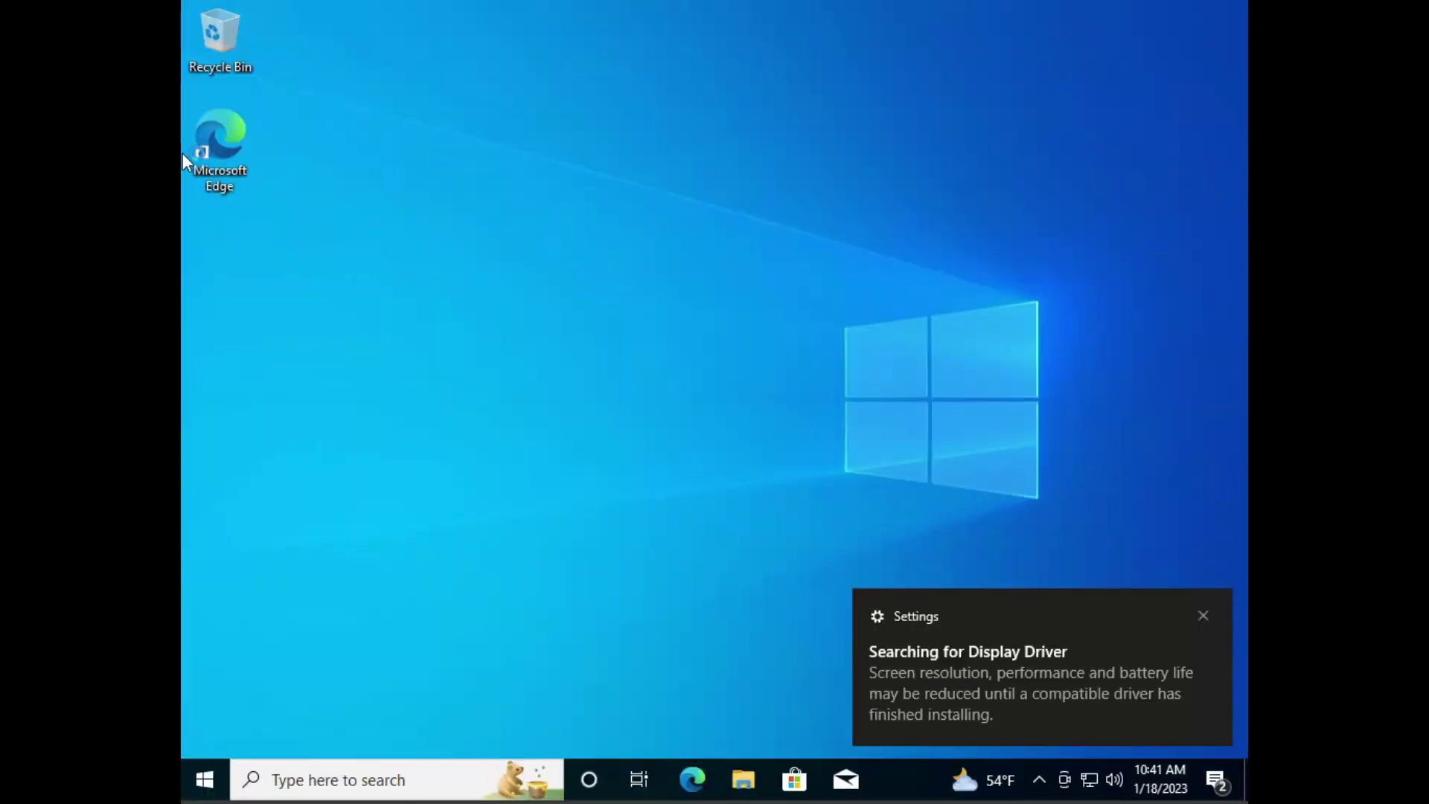
Dismiss the display-driver notification and refresh the desktop from its right-click menu.
left_click(214, 770)
right_click(962, 241)
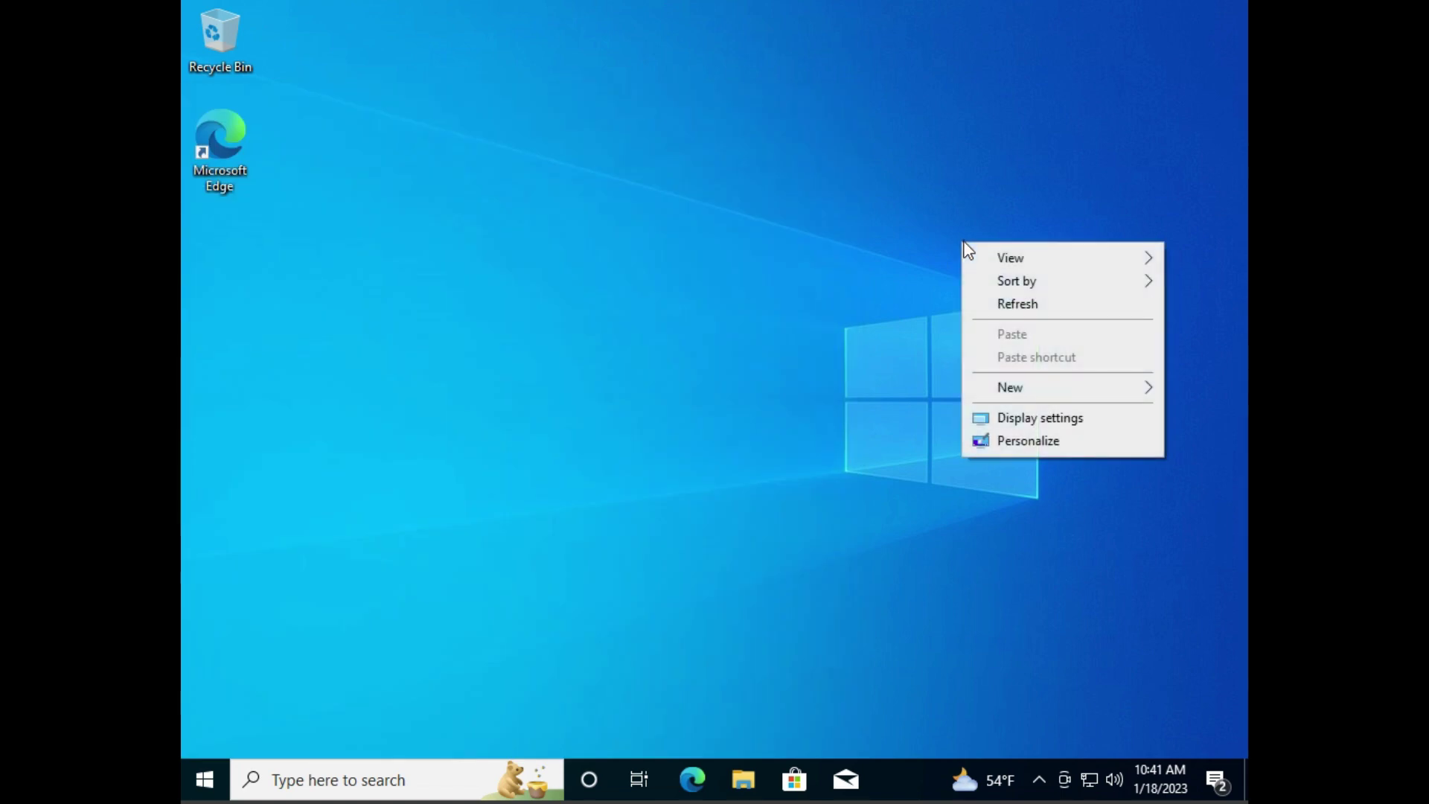
left_click(835, 402)
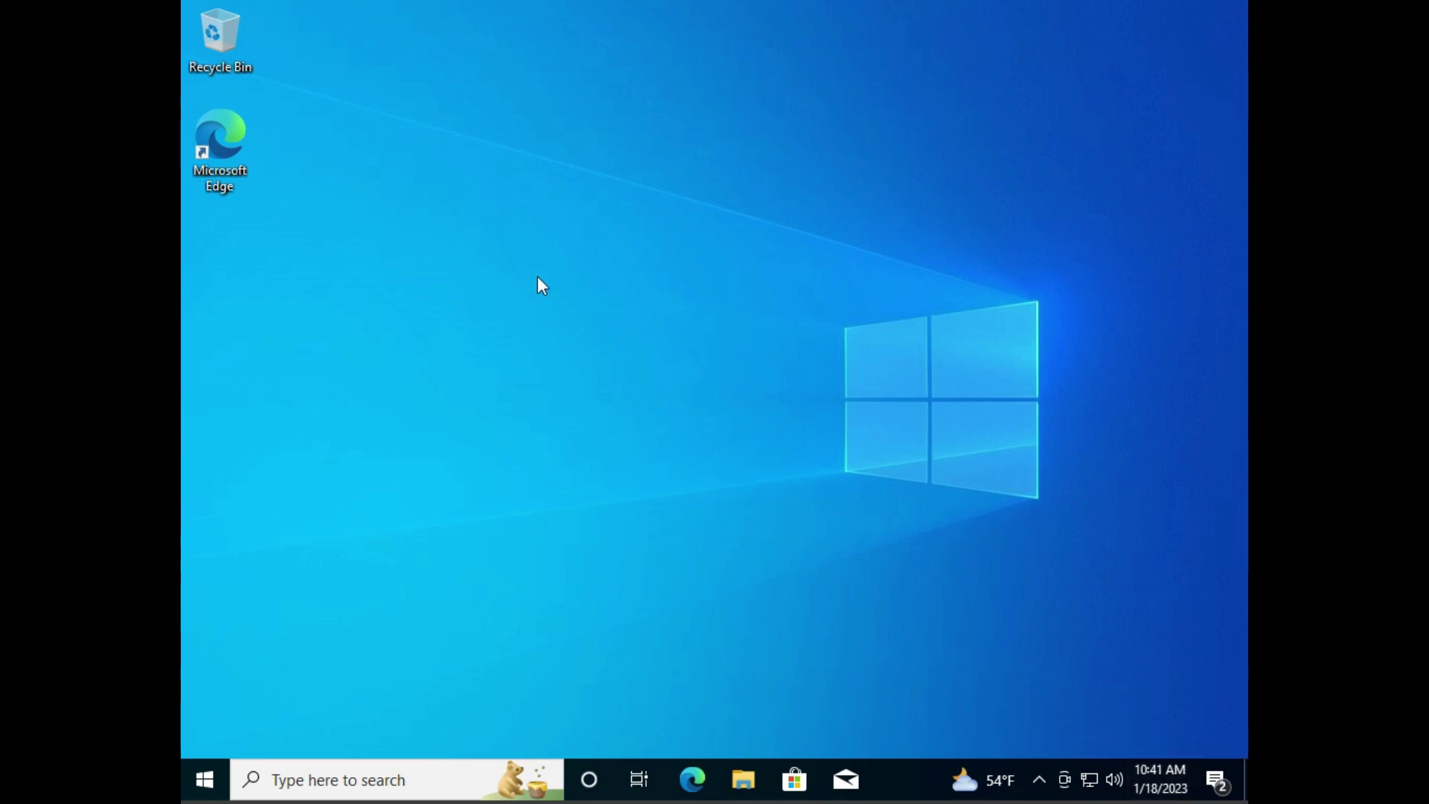
right_click(477, 96)
left_click(509, 163)
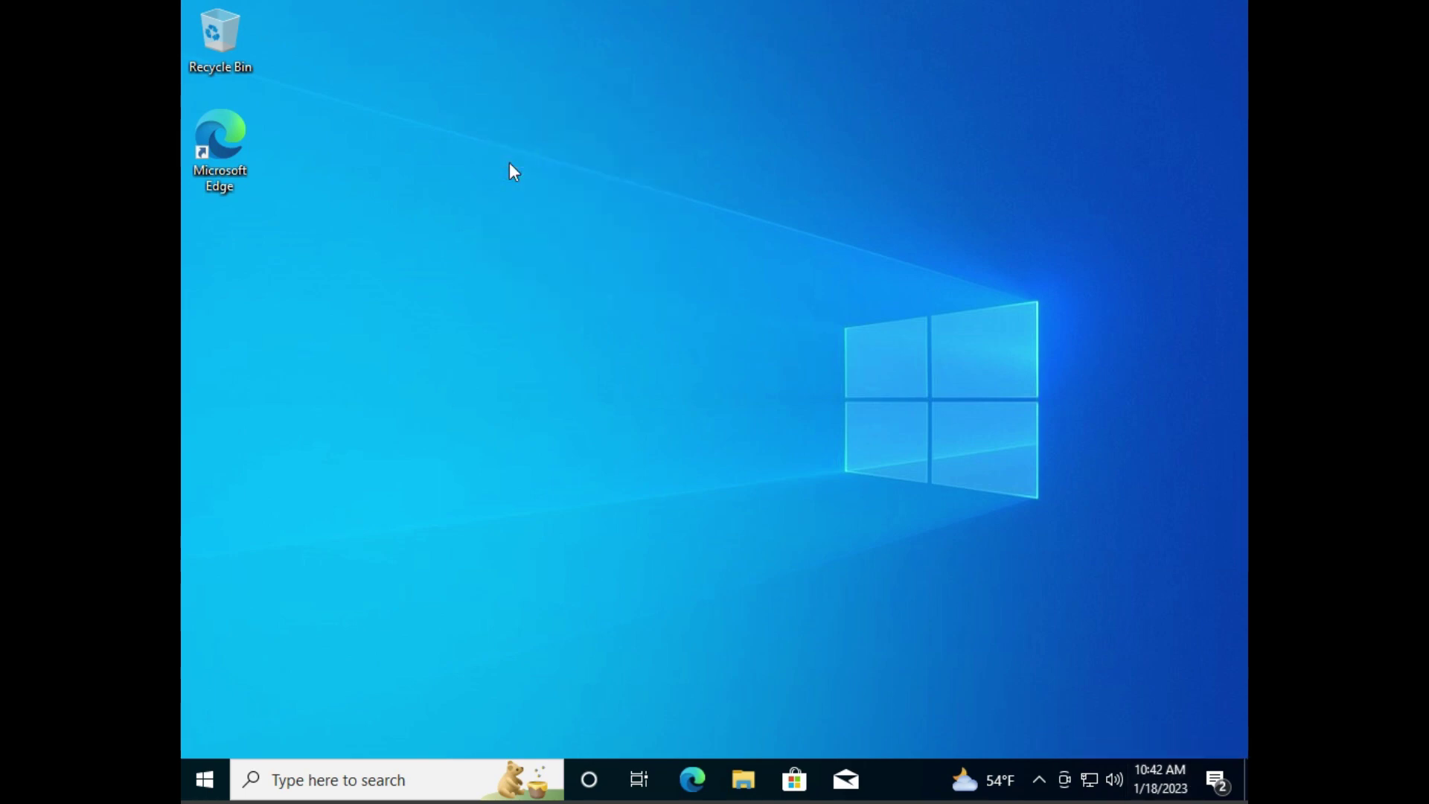